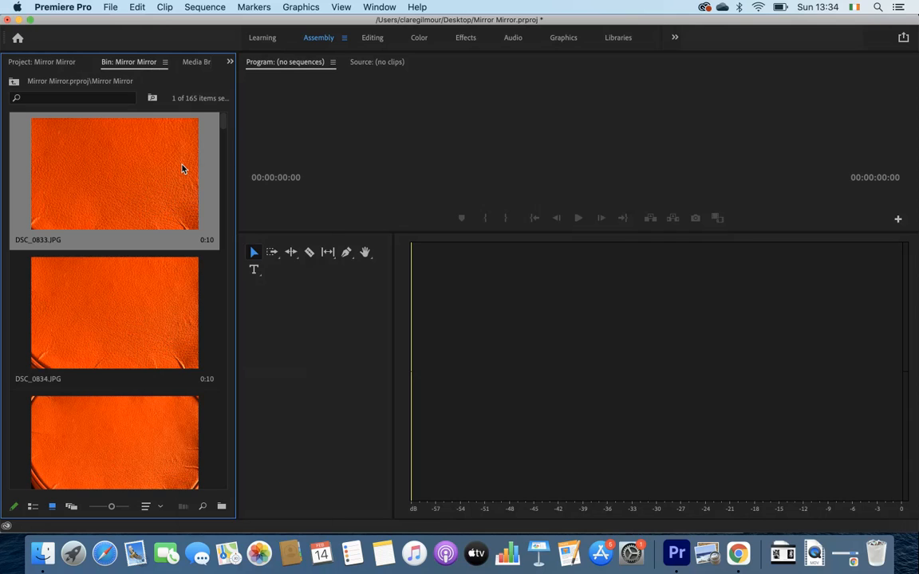
Set the duration of the still DSC_0833.JPG to 00:00:02:00 with Speed/Duration.
right_click(182, 168)
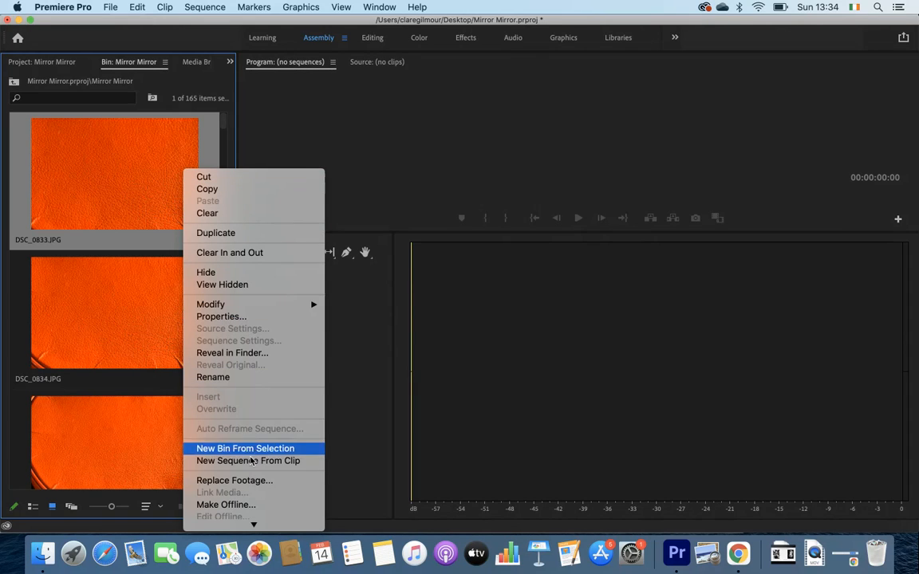
mouse_move(253, 524)
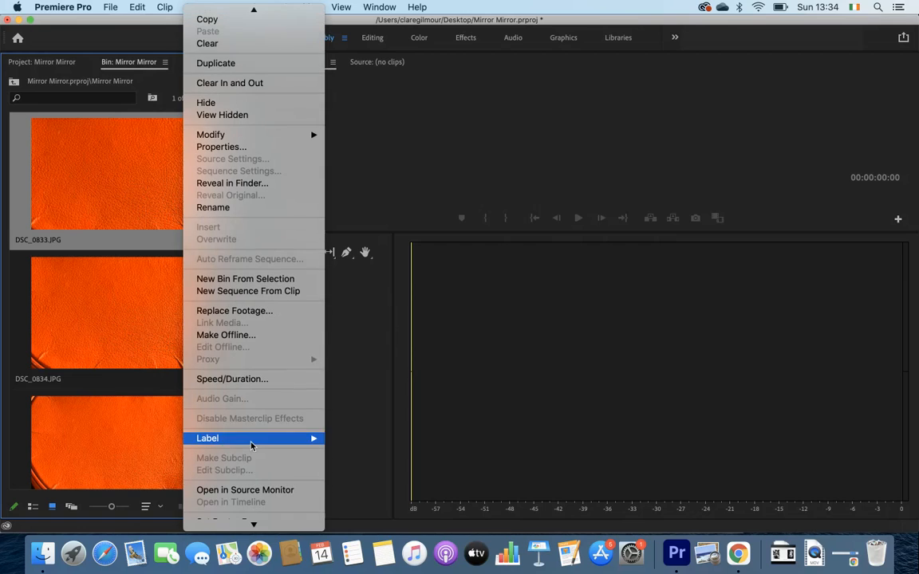
click(247, 380)
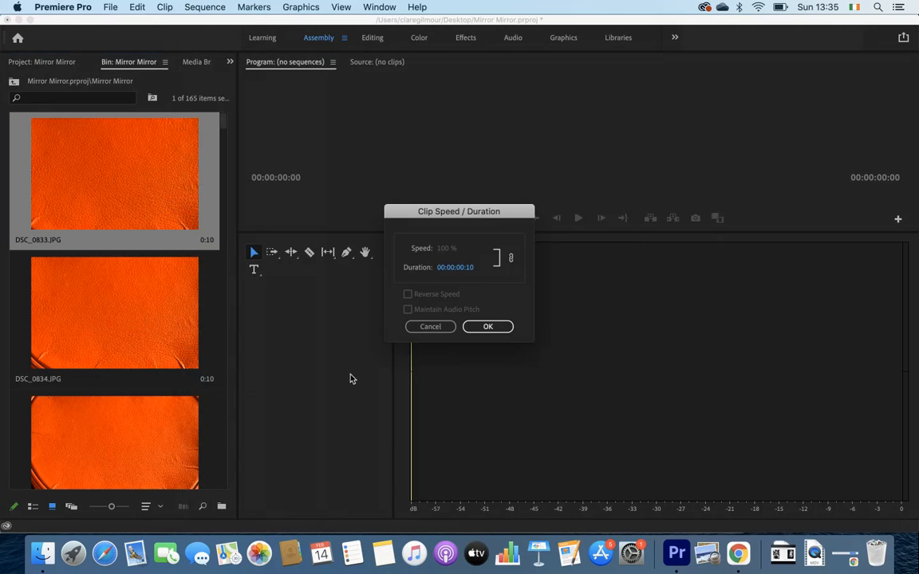
click(472, 268)
key(Up)
key(Up)
key(Up)
key(Up)
key(Up)
key(Up)
key(Up)
key(Up)
key(Up)
key(Up)
key(Up)
key(Up)
key(Up)
key(Up)
key(Up)
click(486, 326)
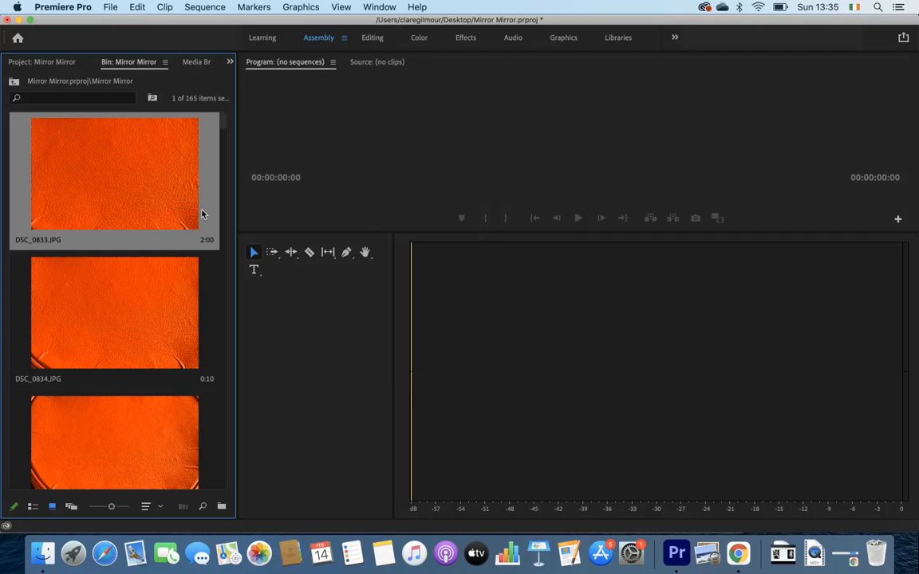
Go through the bin's stills one by one from DSC_0833.JPG to DSC_0865.JPG, looking for a frame to hold longer.
key(Down)
key(Down)
key(Down)
key(Down)
key(Down)
key(Down)
key(Down)
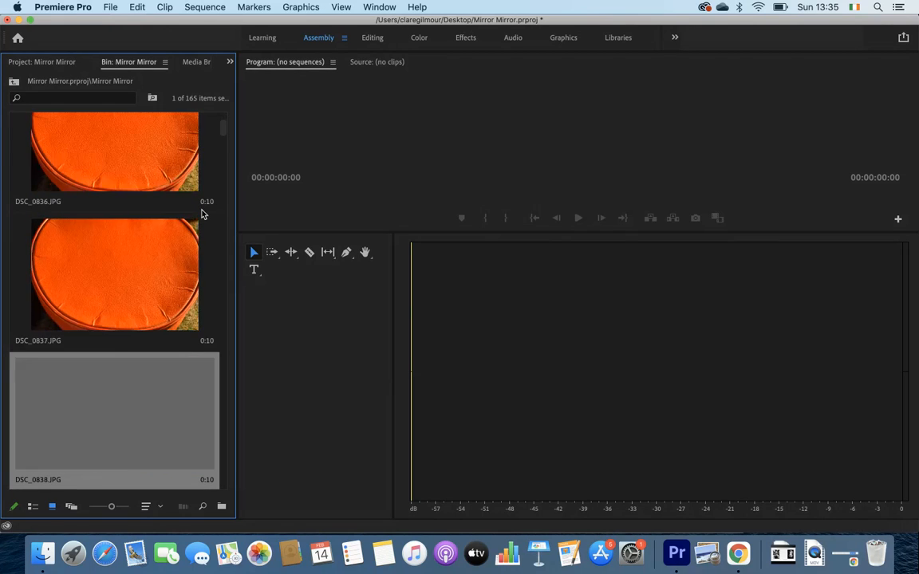
key(Down)
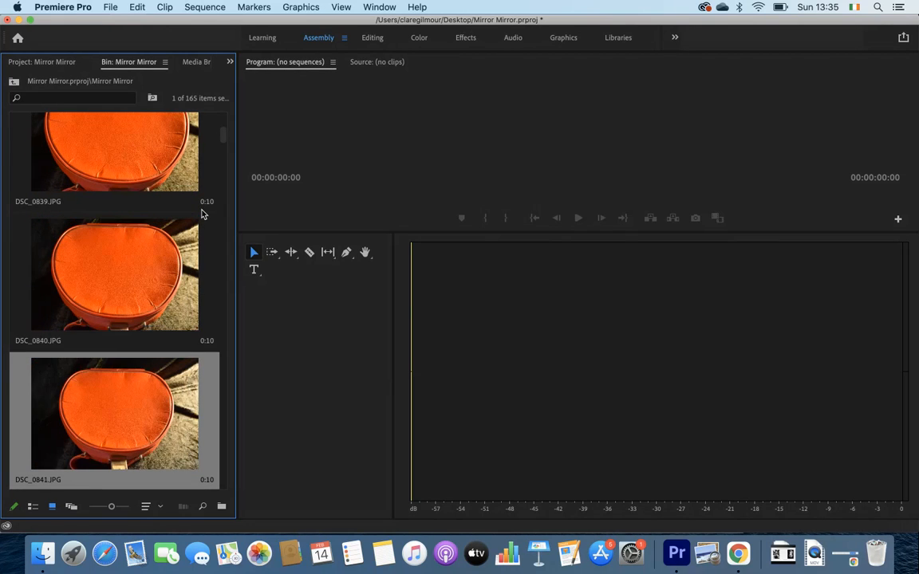
key(Down)
key(Down)
key(Down)
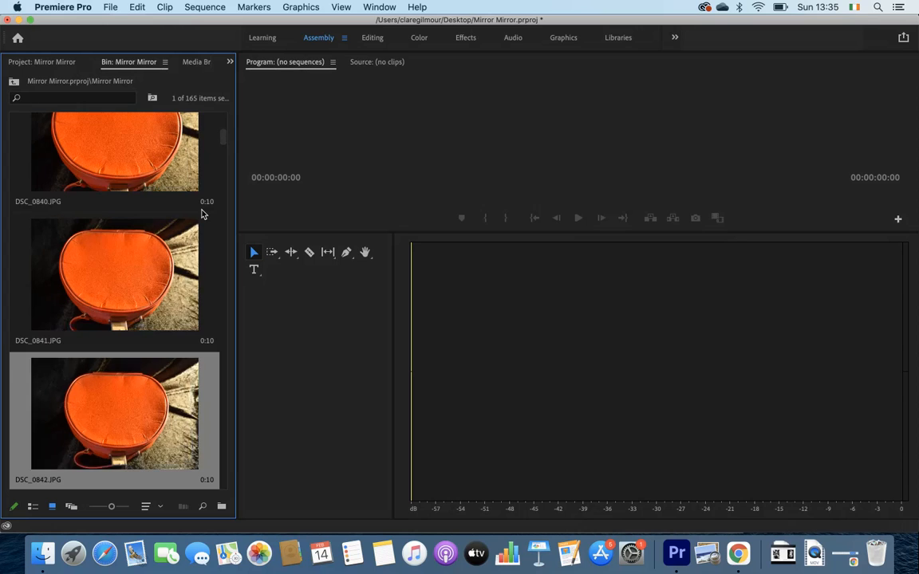
key(Down)
key(Down)
key(Down)
key(Down)
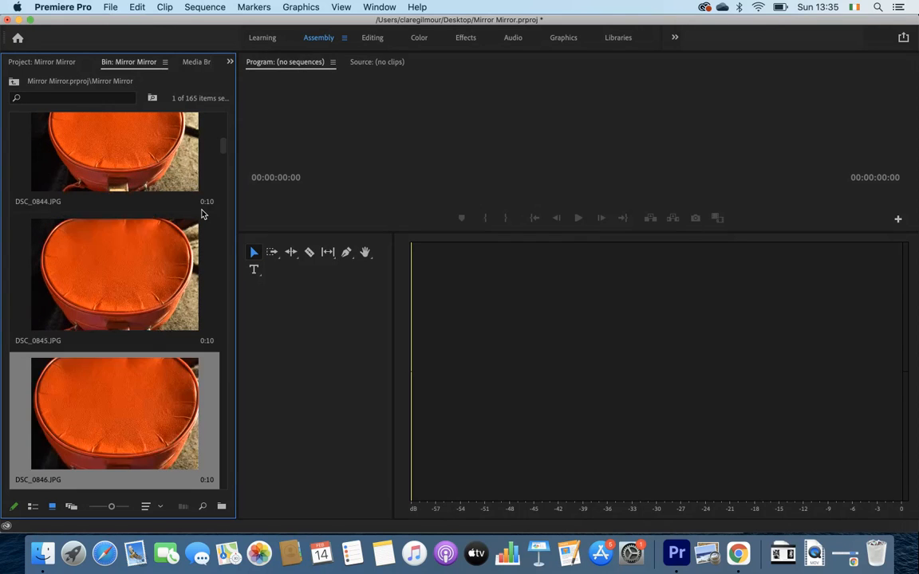
key(Down)
key(Down)
key(Down)
key(Down)
key(Down)
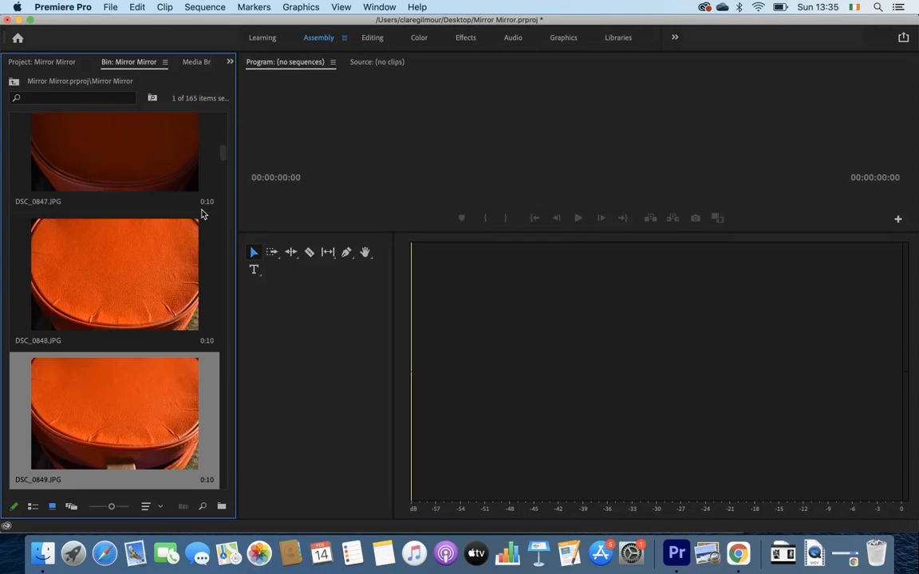
key(Down)
key(Down)
key(Down)
key(Down)
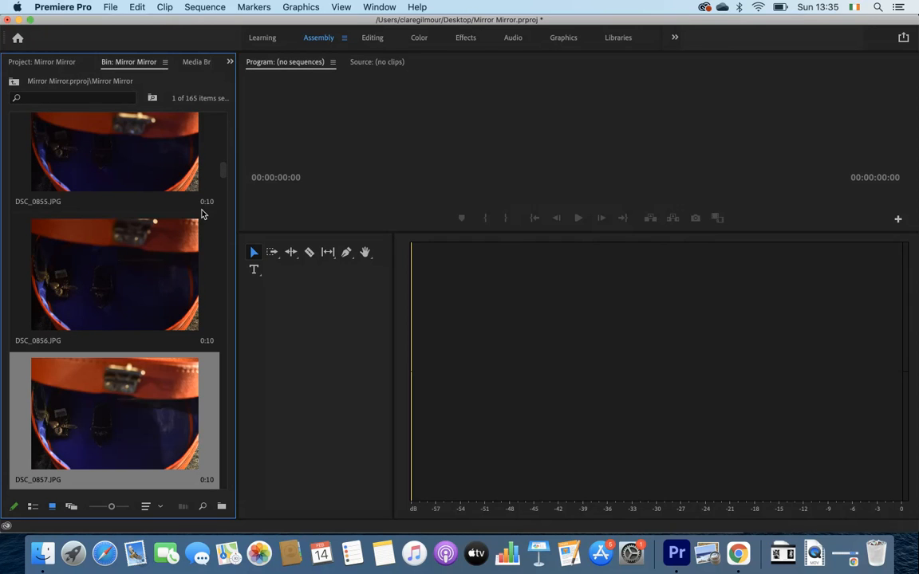
key(Down)
key(Down)
key(Down)
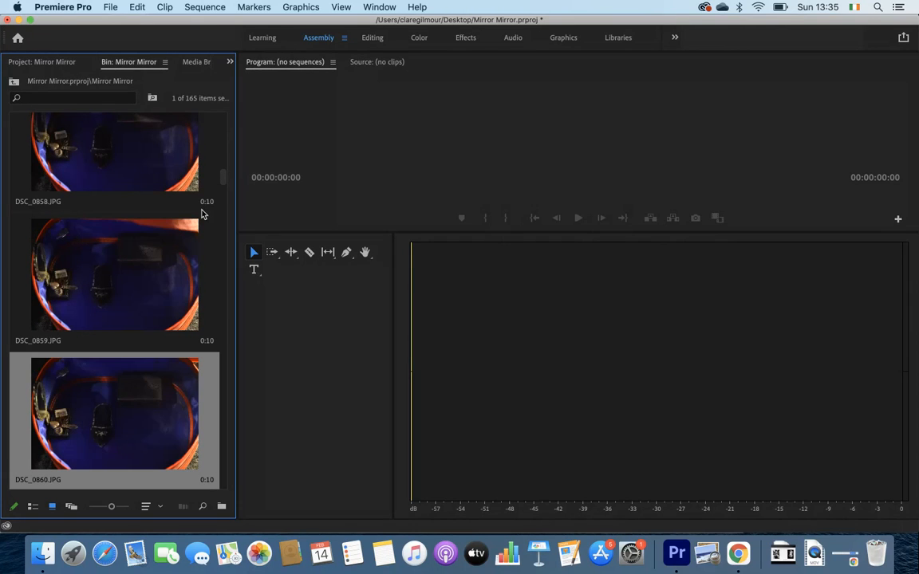
key(Down)
key(Down)
key(Down)
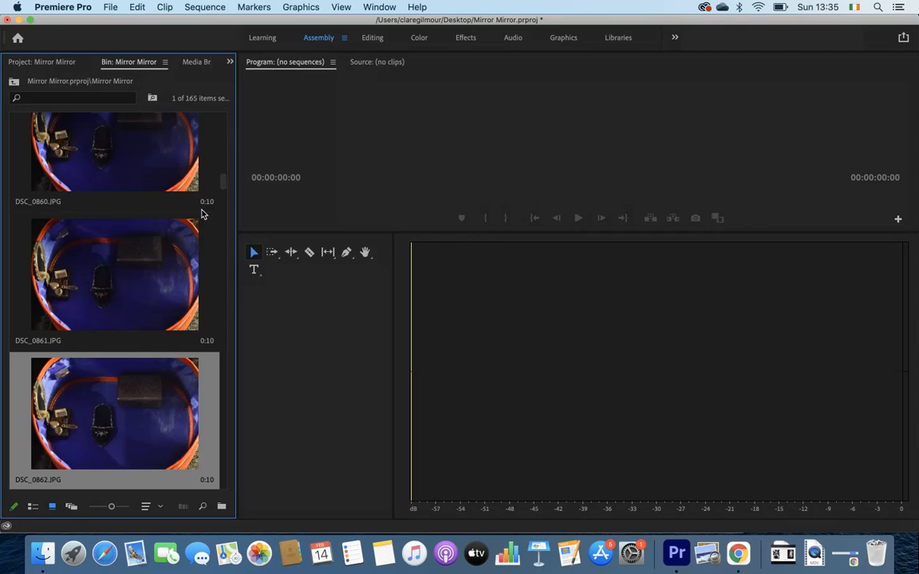
key(Down)
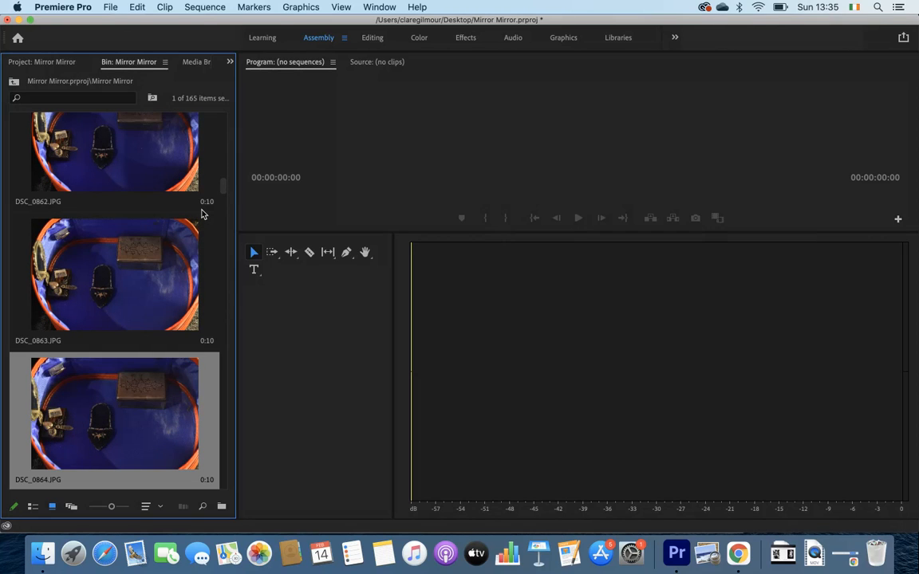
key(Down)
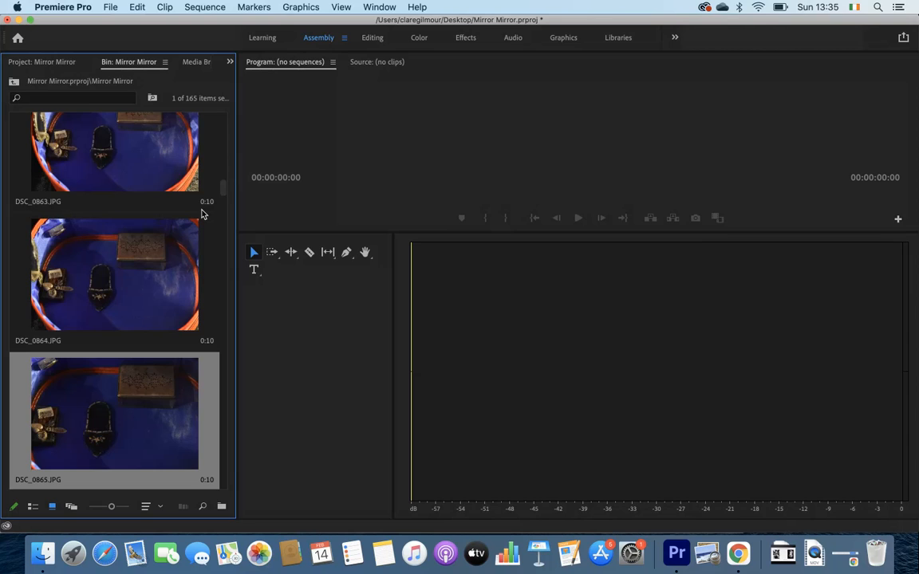
key(Up)
click(202, 213)
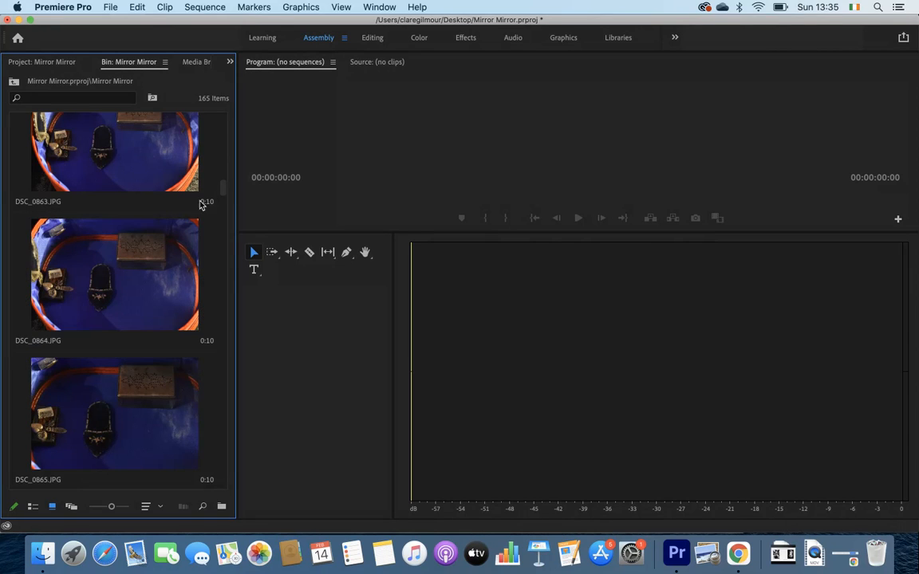
Set the duration of the still DSC_0864.JPG to 00:00:02:03 with Speed/Duration.
click(116, 253)
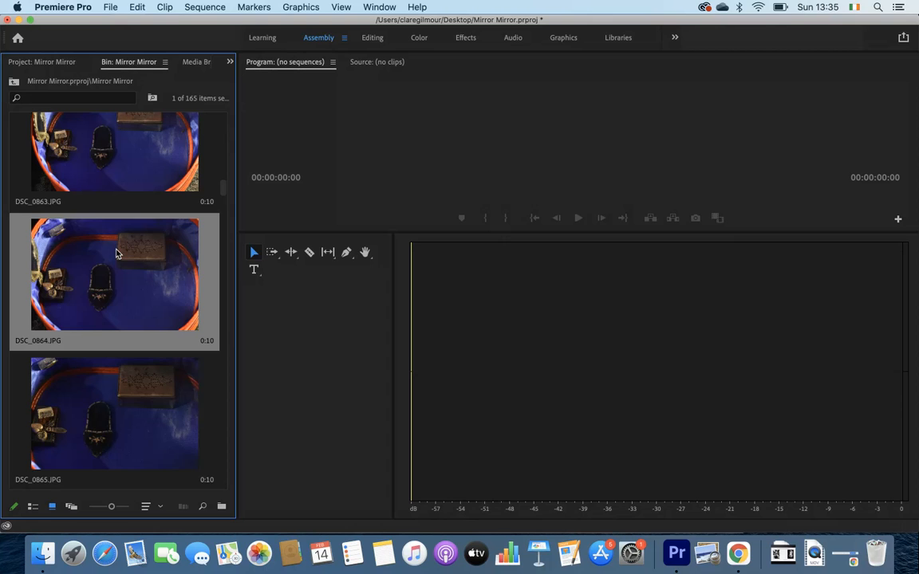
right_click(115, 253)
mouse_move(187, 526)
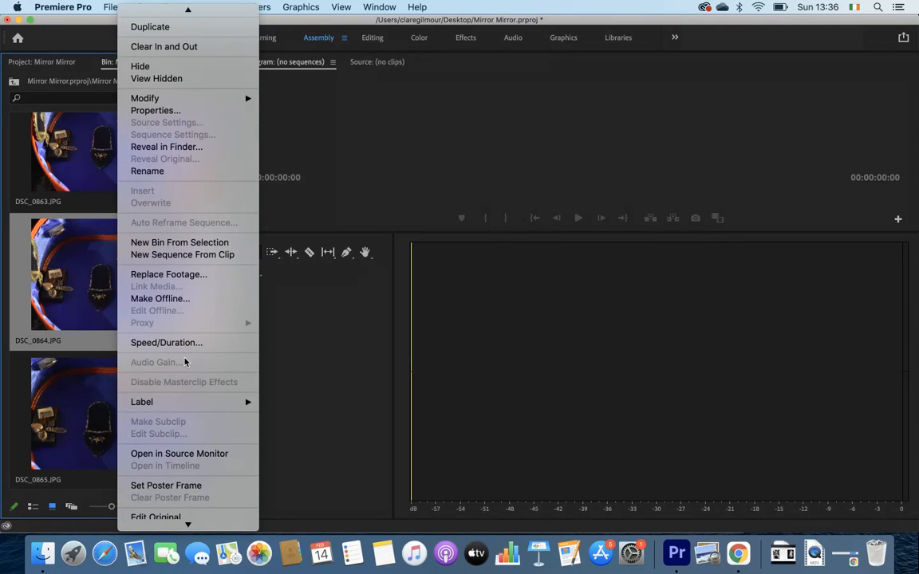
click(184, 343)
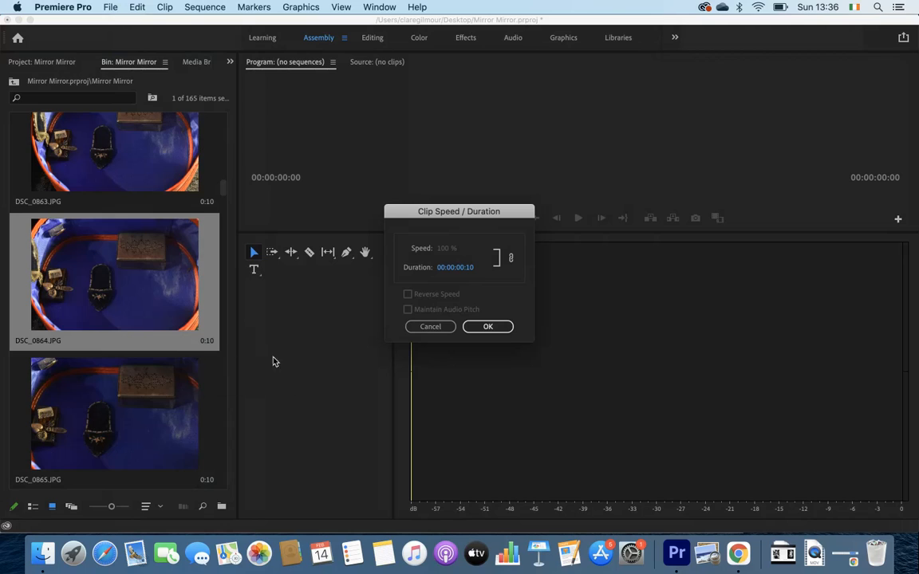
click(472, 268)
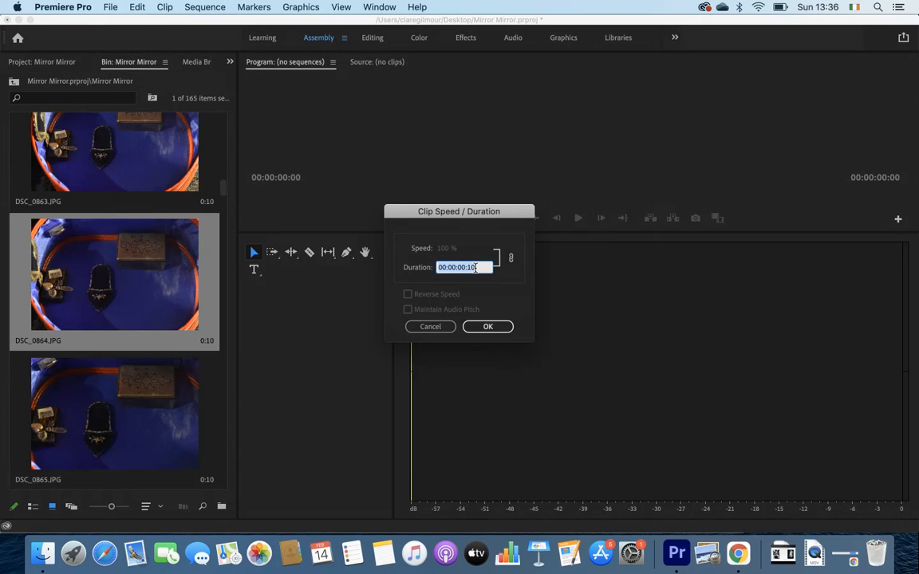
click(475, 268)
key(Up)
key(Up)
key(Up)
key(Up)
key(Up)
key(Up)
key(Up)
key(Up)
key(Up)
key(Up)
key(Up)
key(Up)
key(Up)
key(Up)
key(Up)
key(Up)
key(Up)
key(Up)
key(Up)
key(Up)
key(Up)
key(Up)
key(Up)
key(Up)
click(490, 327)
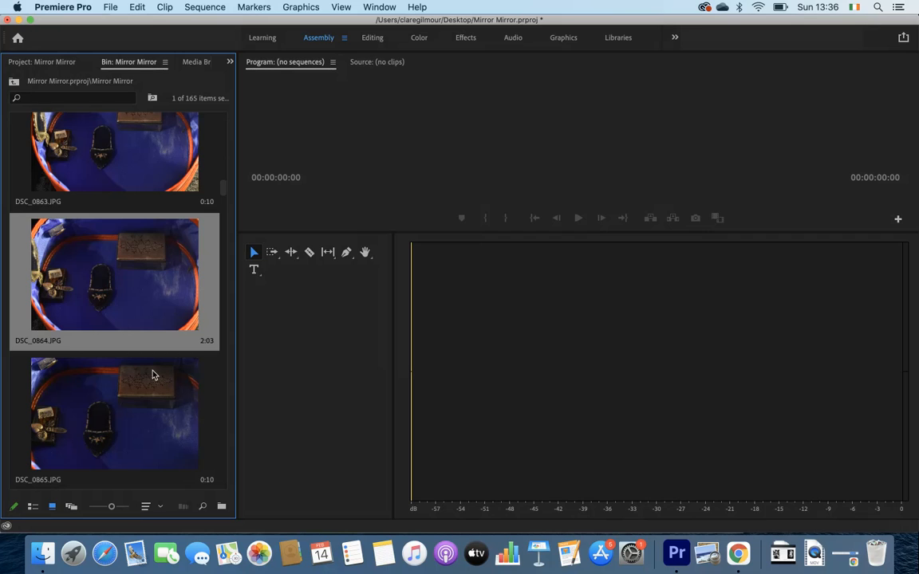
Go through the stills following DSC_0864.JPG as far as DSC_0885.JPG and select that one.
key(Down)
key(Down)
key(Down)
key(Down)
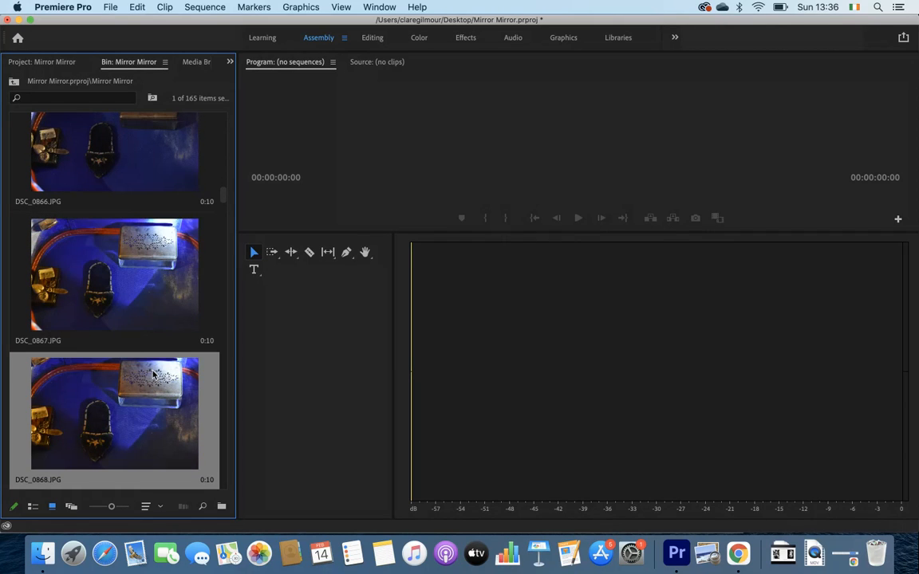
key(Down)
key(Down)
key(Down)
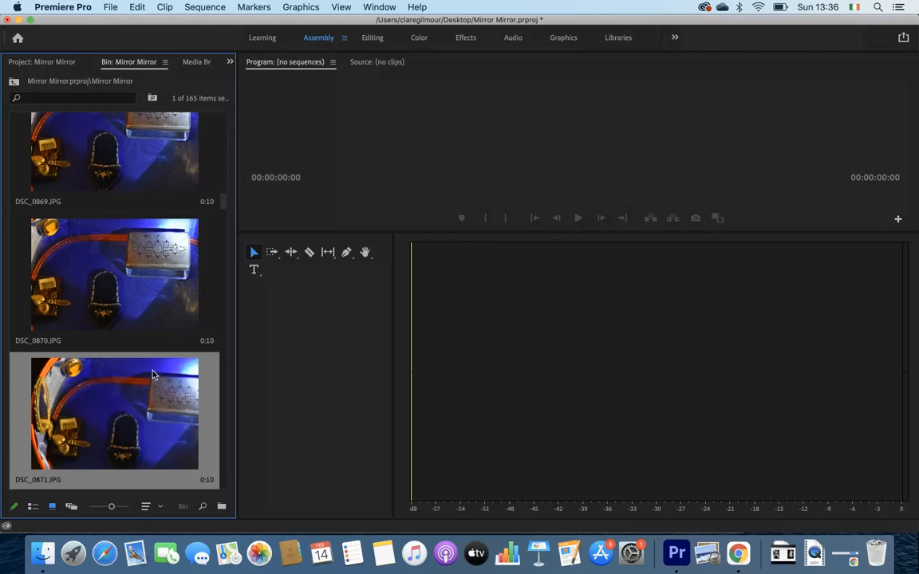
key(Down)
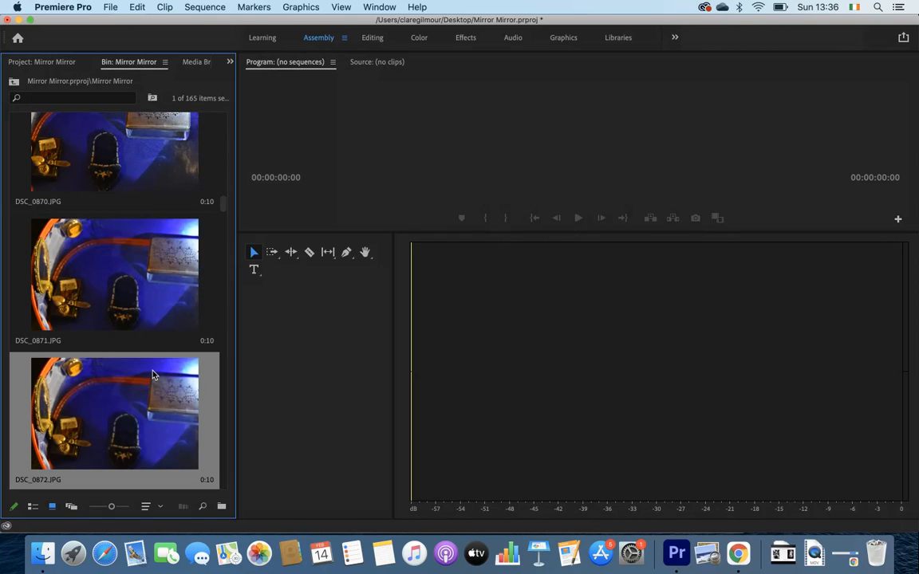
key(Down)
key(Down)
key(Down)
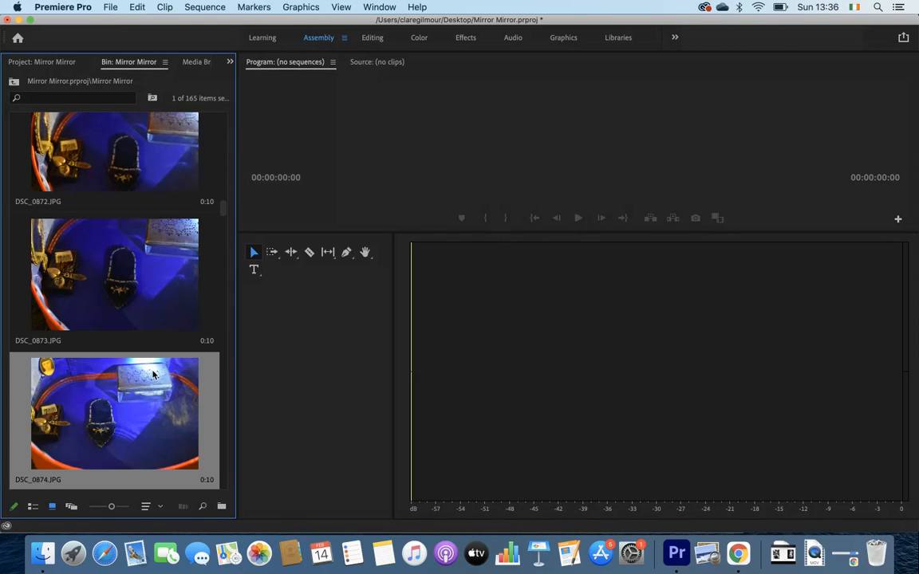
key(Down)
key(Down)
key(Down)
key(Down)
key(Down)
key(Down)
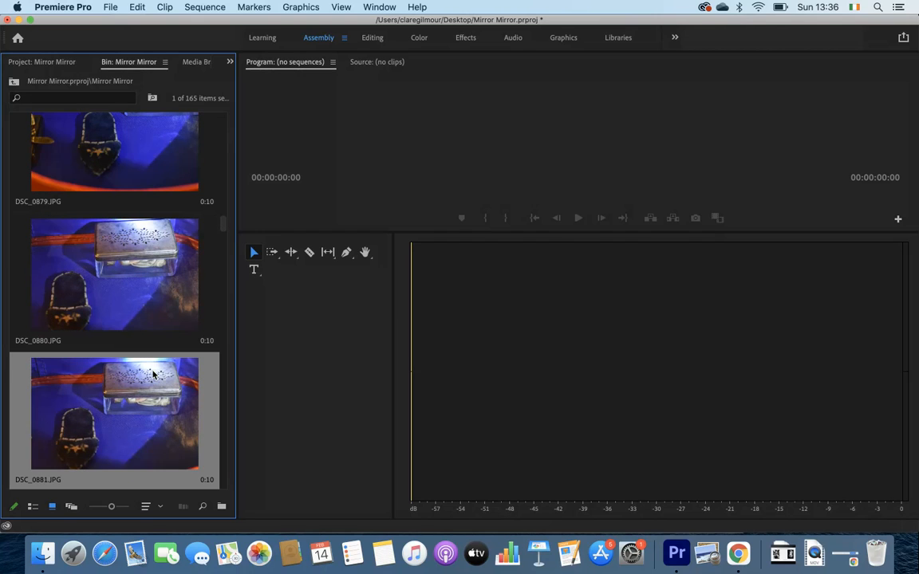
key(Down)
key(Down)
key(Down)
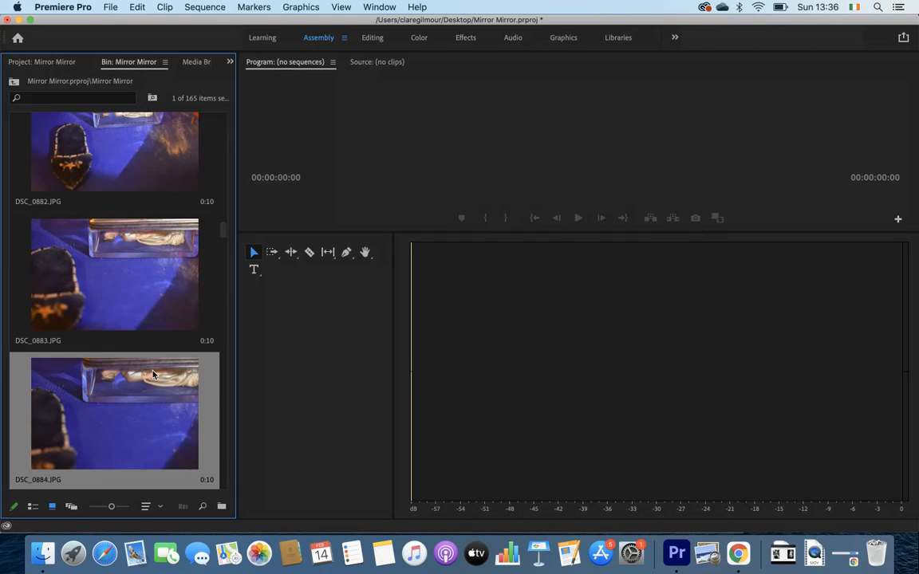
key(Down)
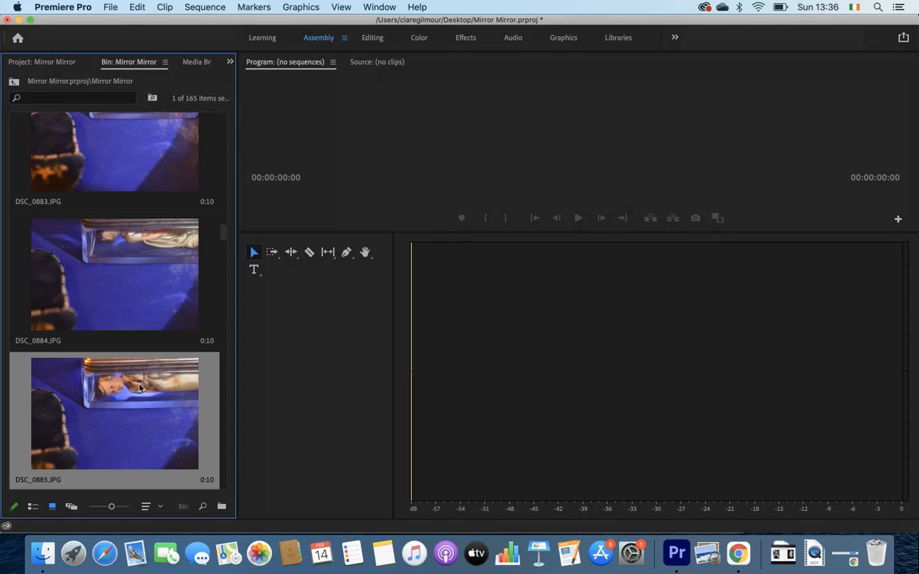
Set the duration of the still DSC_0885.JPG to 00:00:03:02 with Speed/Duration.
right_click(140, 387)
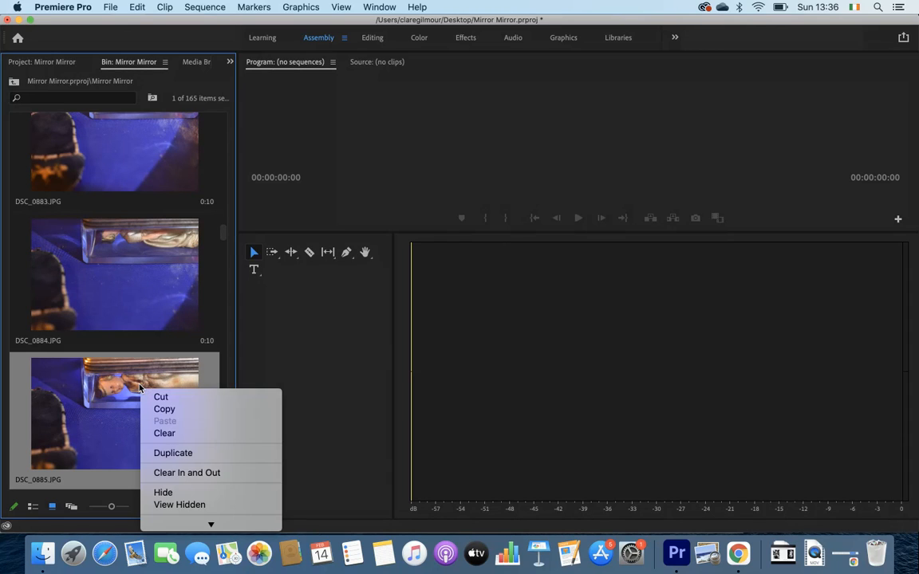
mouse_move(209, 524)
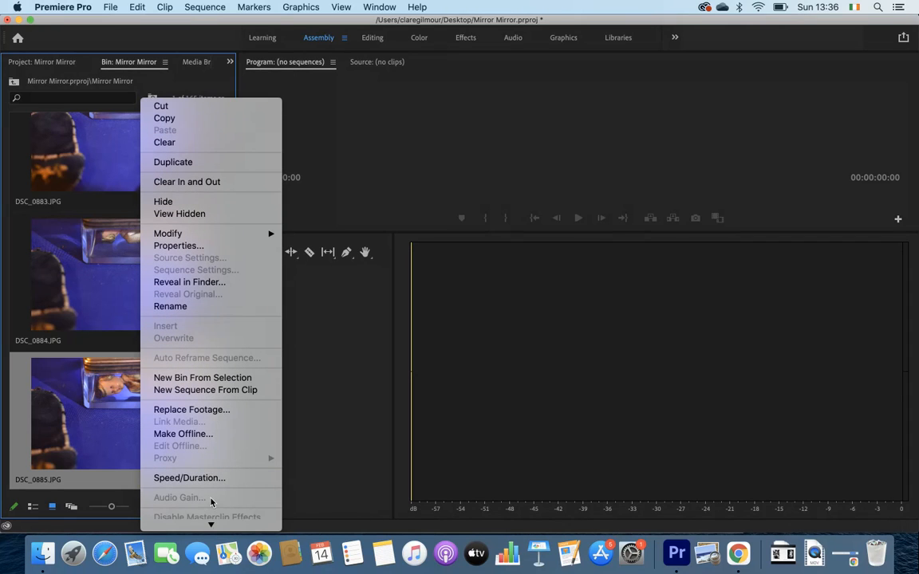
click(189, 478)
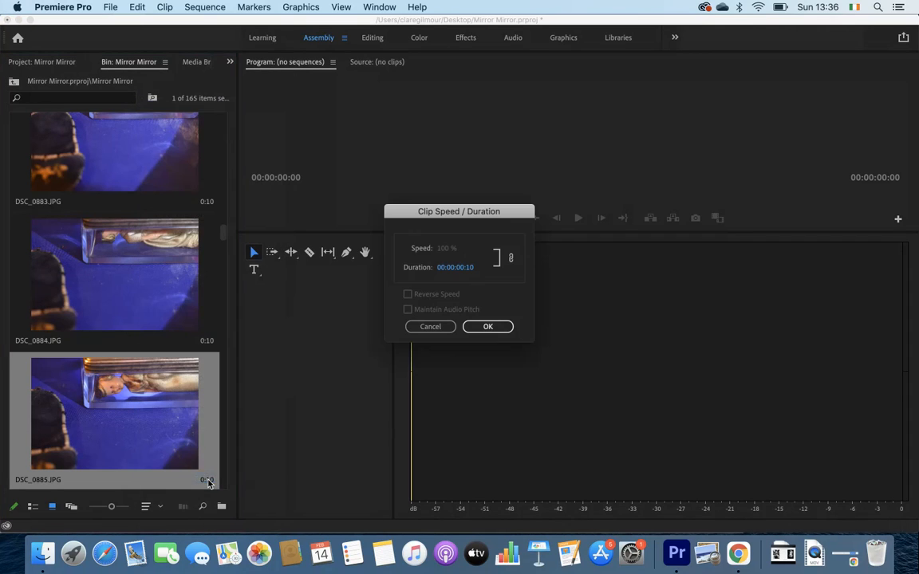
click(471, 269)
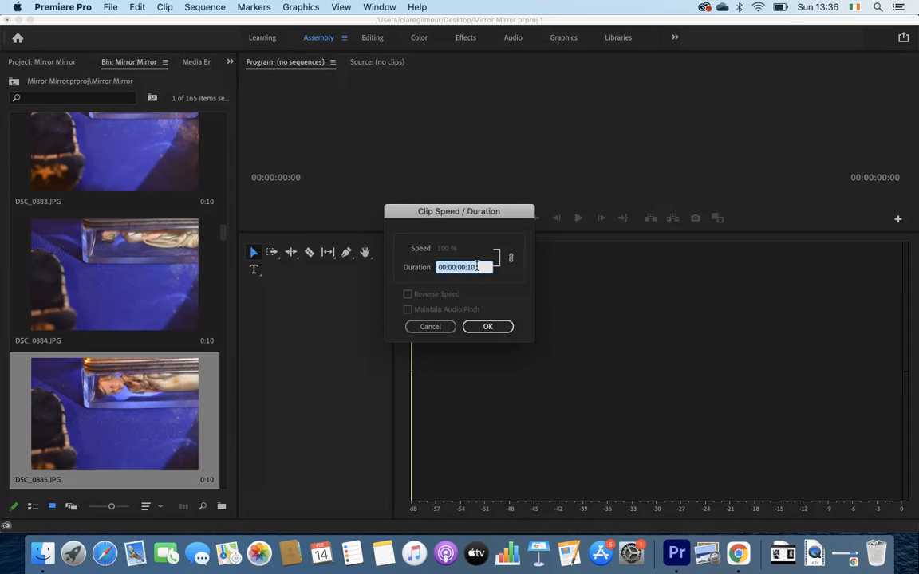
key(Up)
key(Up)
key(Up)
key(Up)
key(Up)
key(Up)
key(Up)
key(Up)
key(Up)
key(Up)
key(Up)
key(Up)
key(Up)
key(Up)
key(Up)
key(Up)
key(Up)
key(Up)
key(Up)
key(Up)
key(Up)
key(Up)
key(Up)
key(Up)
key(Up)
key(Up)
key(Up)
key(Up)
key(Up)
key(Up)
key(Up)
key(Up)
key(Up)
key(Up)
key(Up)
key(Up)
key(Up)
key(Up)
key(Up)
key(Up)
key(Up)
key(Up)
key(Up)
key(Up)
key(Up)
click(481, 328)
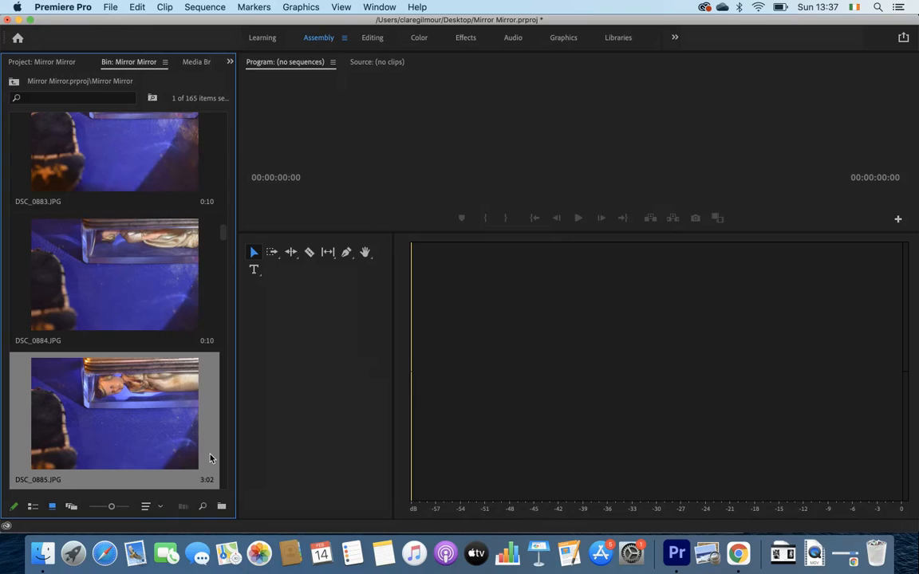
Go through the stills following DSC_0885.JPG as far as DSC_0901.JPG, looking for the next frame to hold longer.
key(Down)
key(Down)
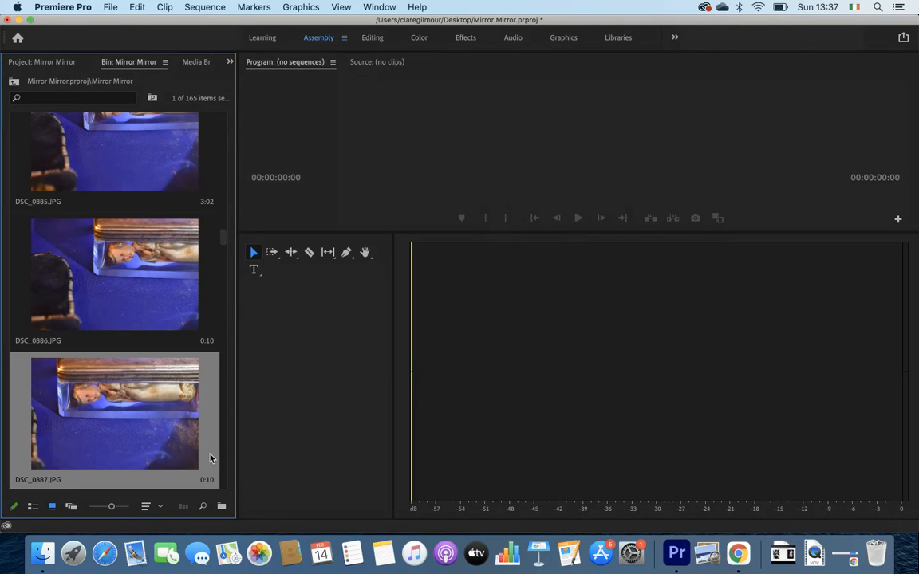
key(Down)
key(Down)
key(Down)
key(Down)
key(Down)
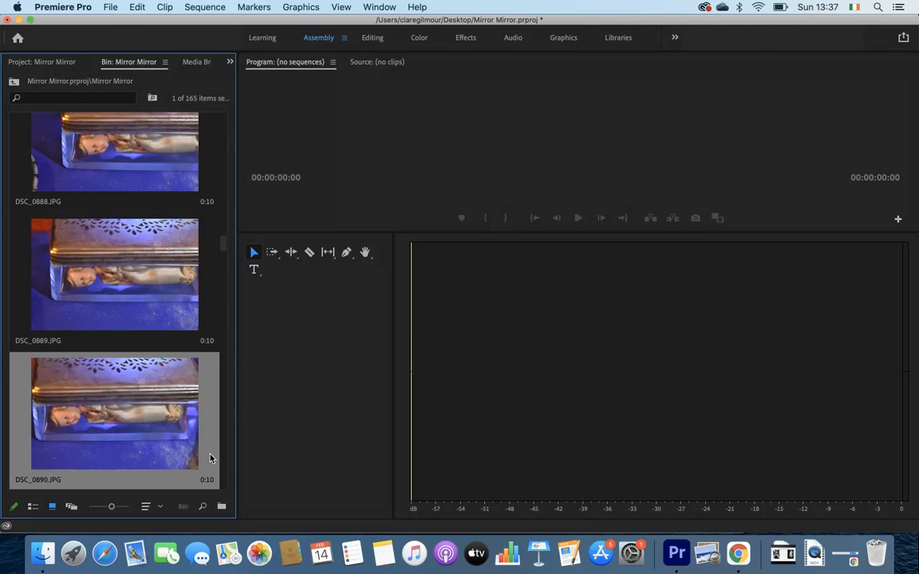
key(Down)
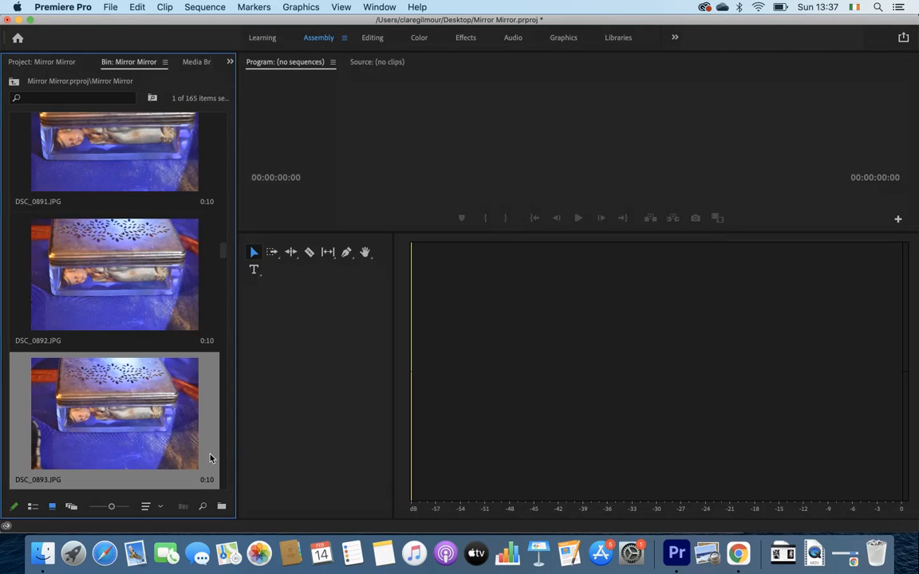
key(Down)
key(Down)
key(Down)
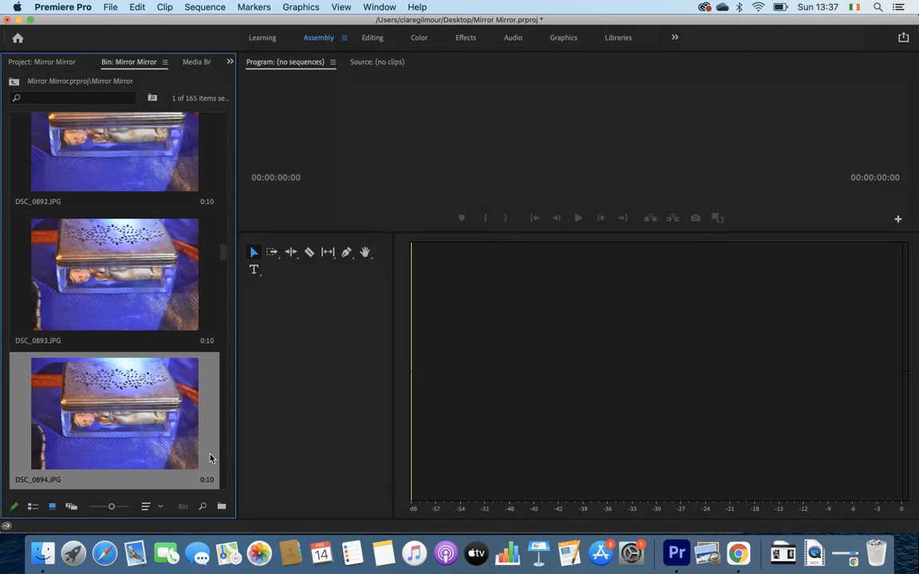
key(Down)
key(Down)
key(Down)
key(Down)
key(Down)
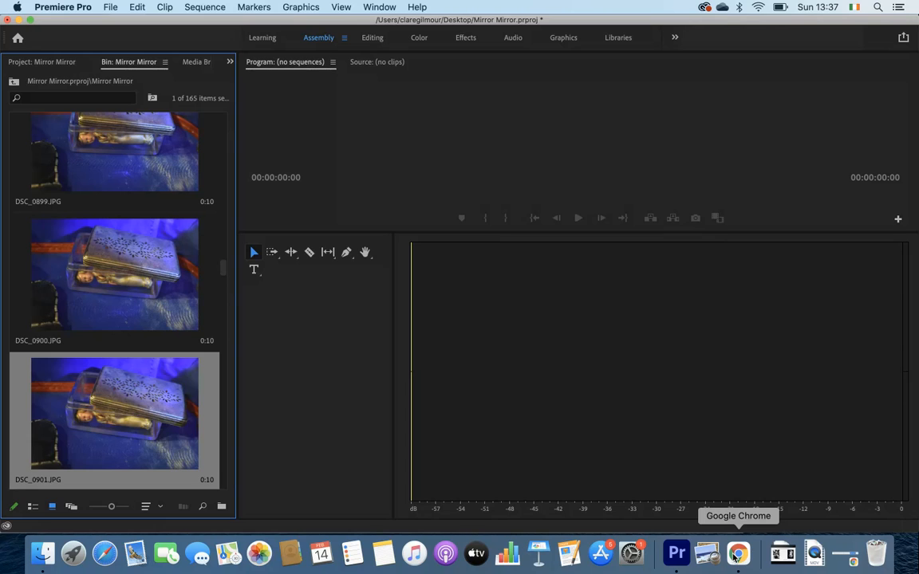
click(734, 556)
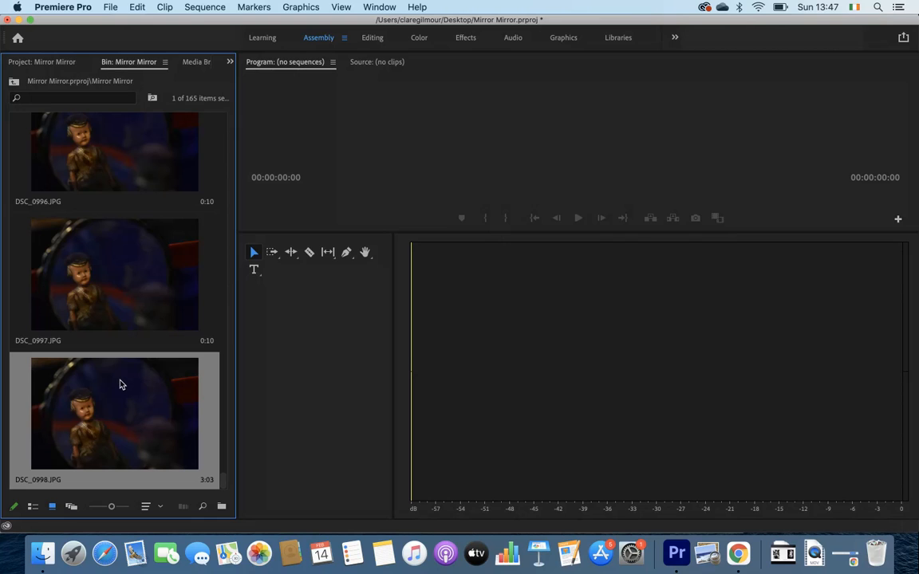
Review the bin's stills backwards from DSC_0998.JPG to DSC_0990.JPG, checking how long each frame is held.
key(Up)
key(Up)
key(Up)
key(Up)
key(Up)
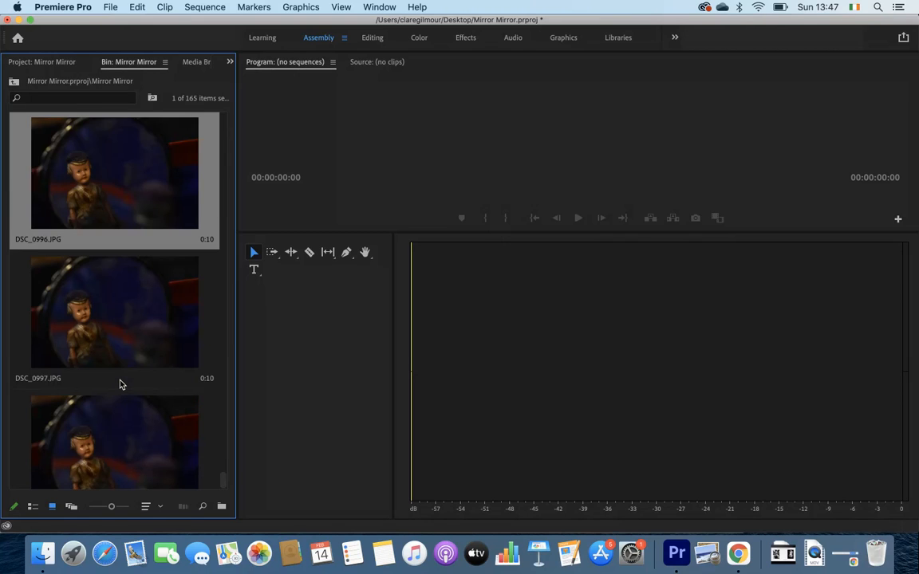
key(Up)
key(Up)
key(Up)
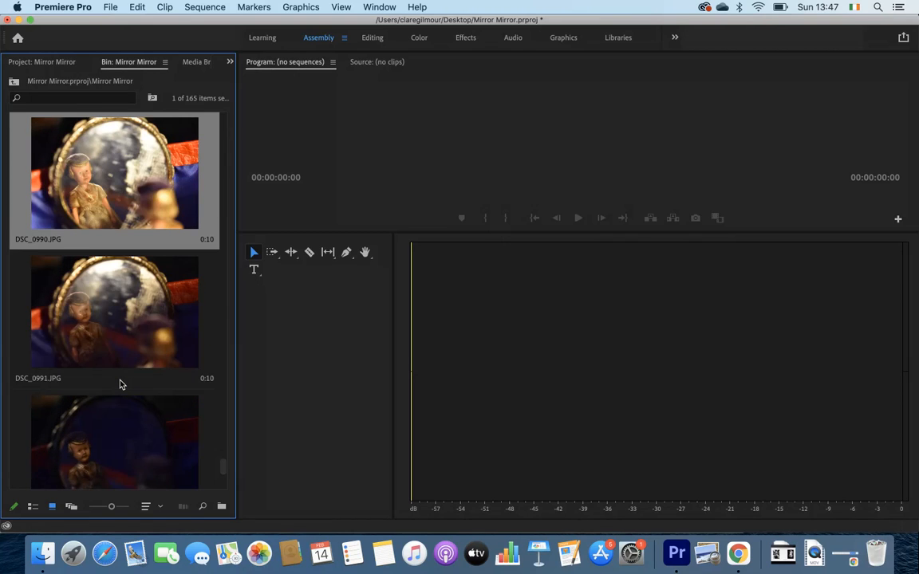
Compare the image and duration of the still DSC_0992.JPG with its neighbours DSC_0991.JPG and DSC_0993.JPG.
key(Down)
key(Down)
key(Down)
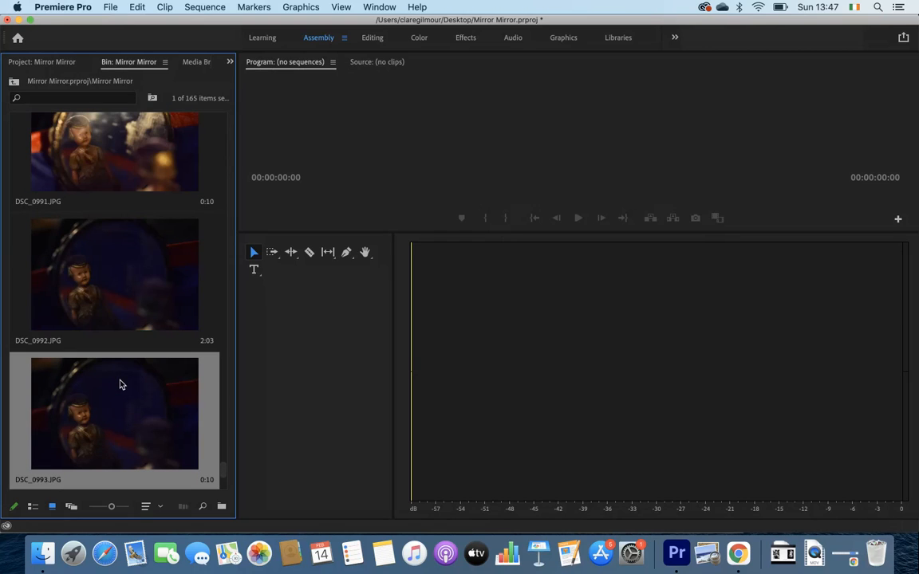
key(Up)
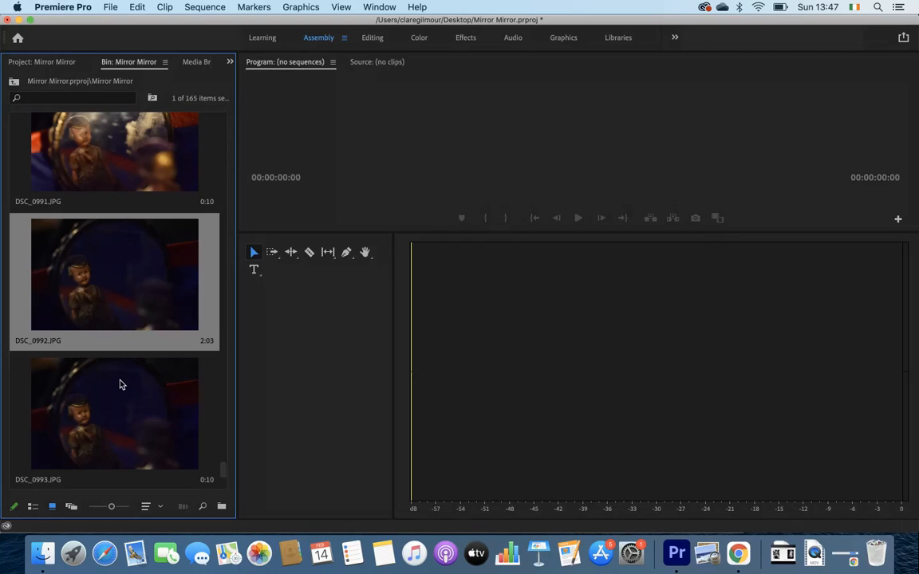
key(Up)
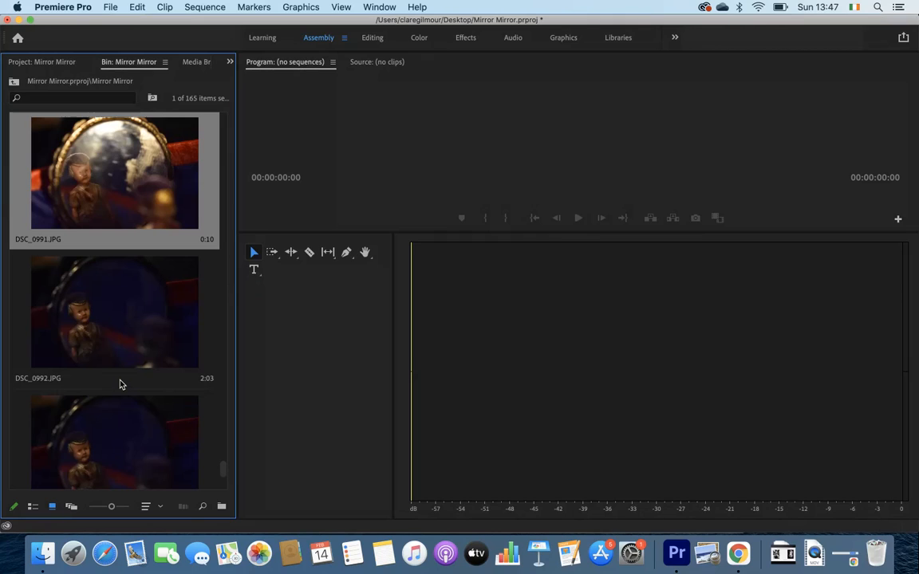
key(Down)
key(Up)
key(Down)
key(Up)
key(Down)
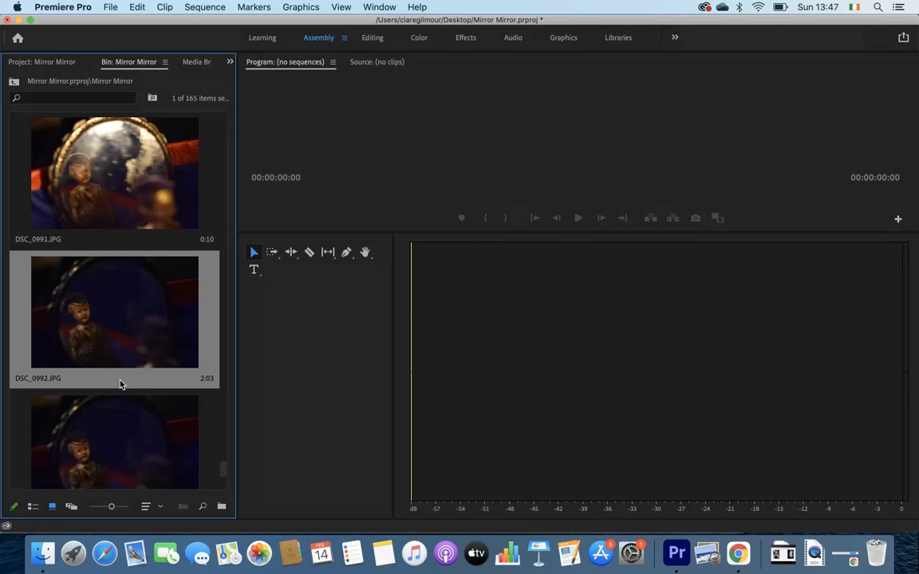
Continue back through the stills to DSC_0981.JPG, examining the durations of DSC_0985.JPG to DSC_0982.JPG.
key(Up)
key(Up)
key(Up)
key(Up)
key(Up)
key(Up)
key(Up)
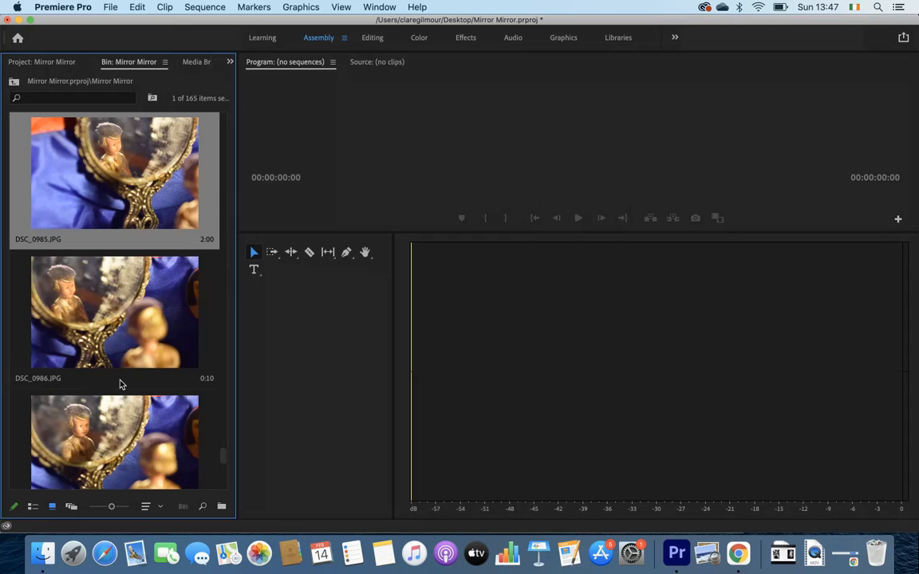
key(Up)
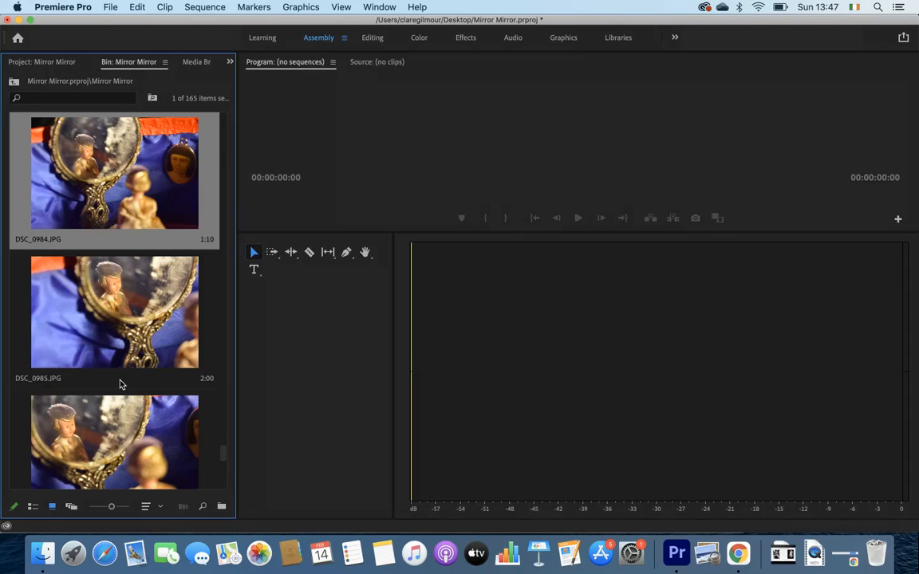
click(120, 384)
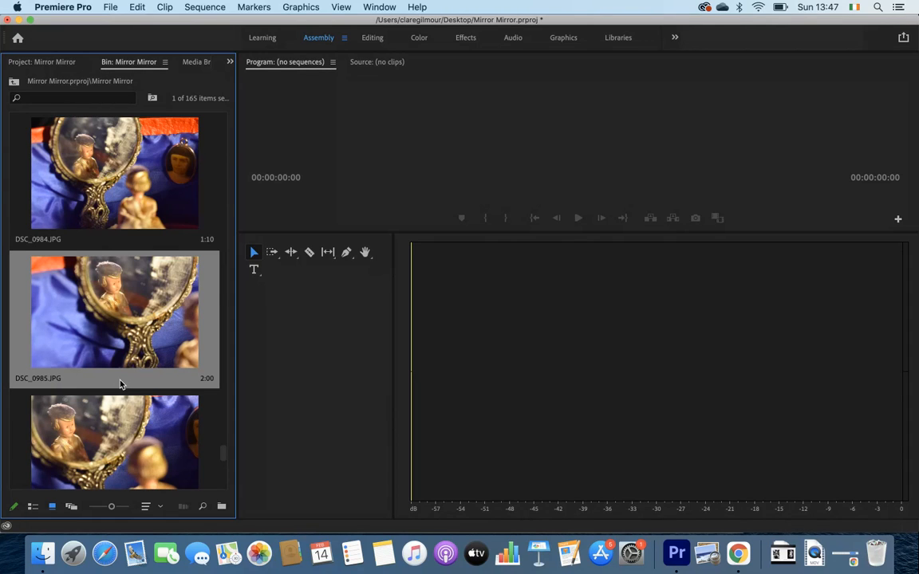
key(Up)
key(Up)
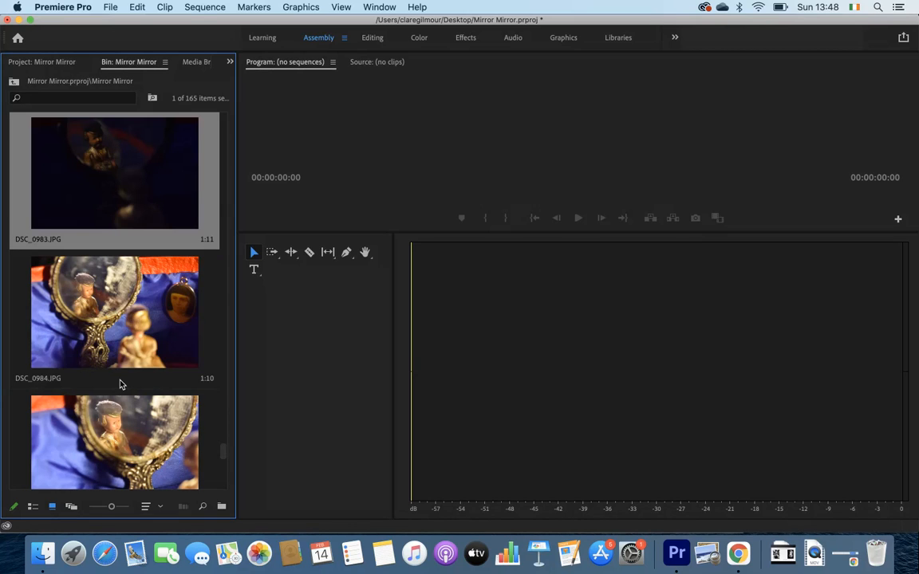
key(Up)
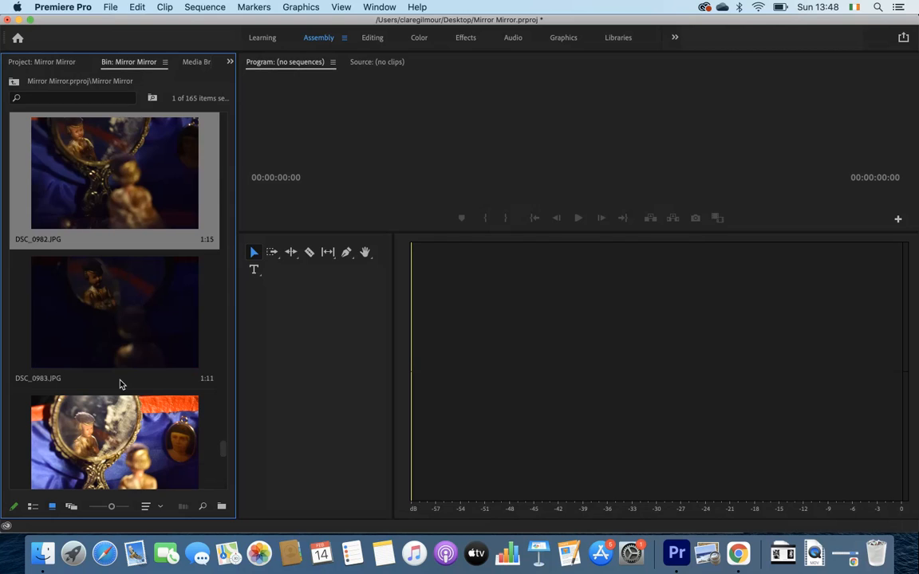
key(Up)
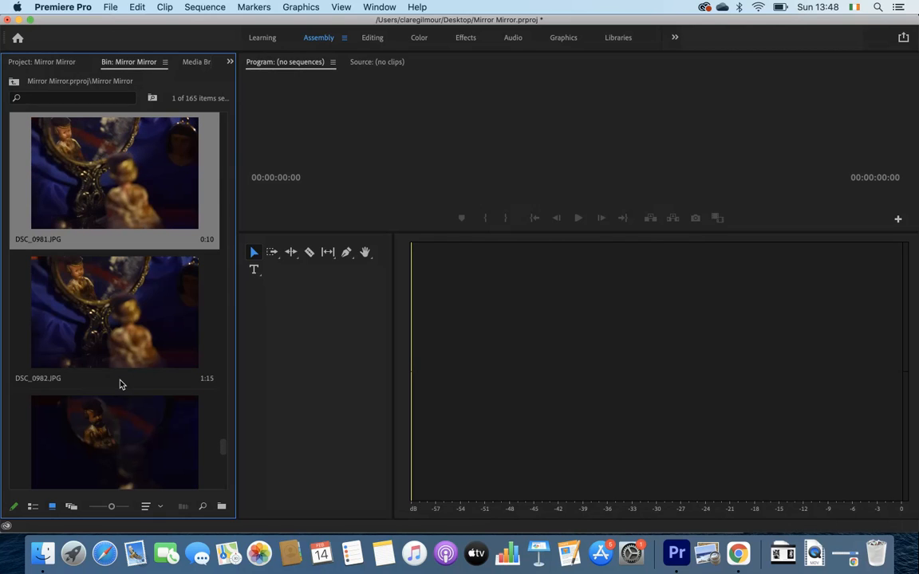
Go back through the stills to DSC_0969.JPG and compare the durations of DSC_0970.JPG and DSC_0971.JPG.
key(Up)
key(Up)
key(Up)
key(Up)
key(Up)
key(Up)
key(Up)
key(Up)
key(Up)
key(Up)
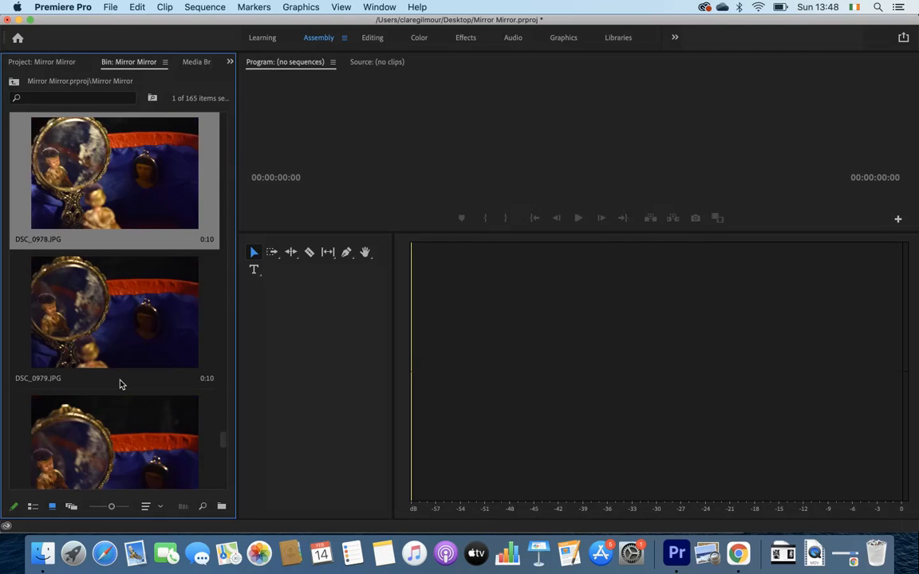
key(Up)
key(Up)
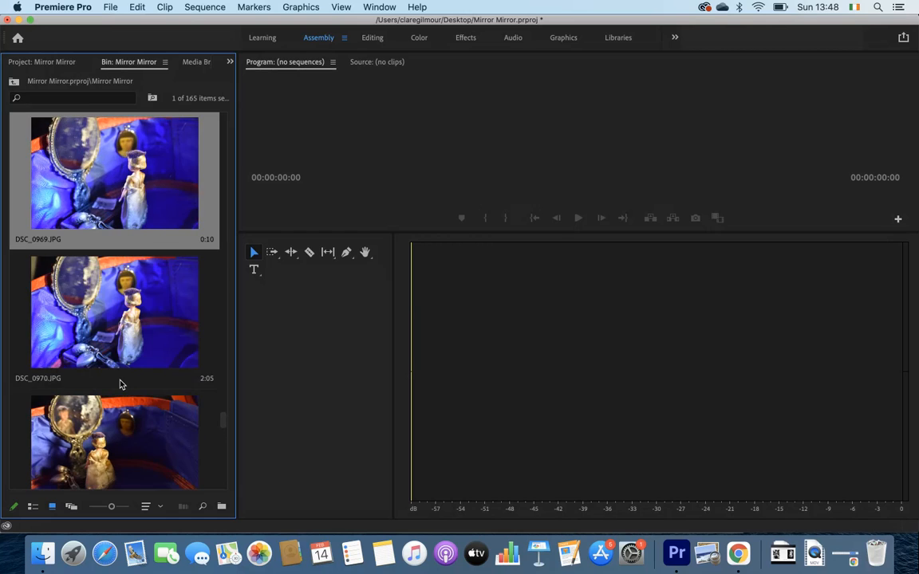
key(Down)
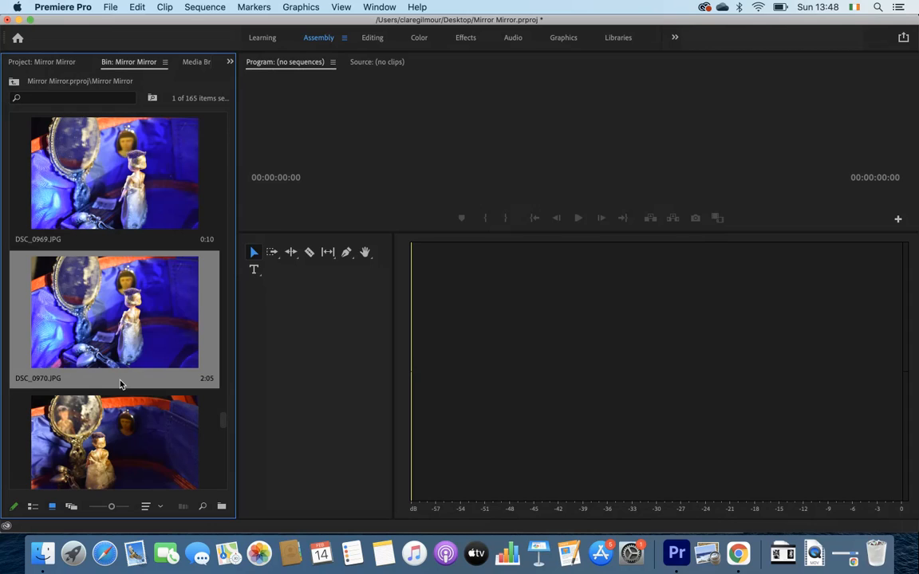
key(Down)
key(Up)
key(Down)
key(Up)
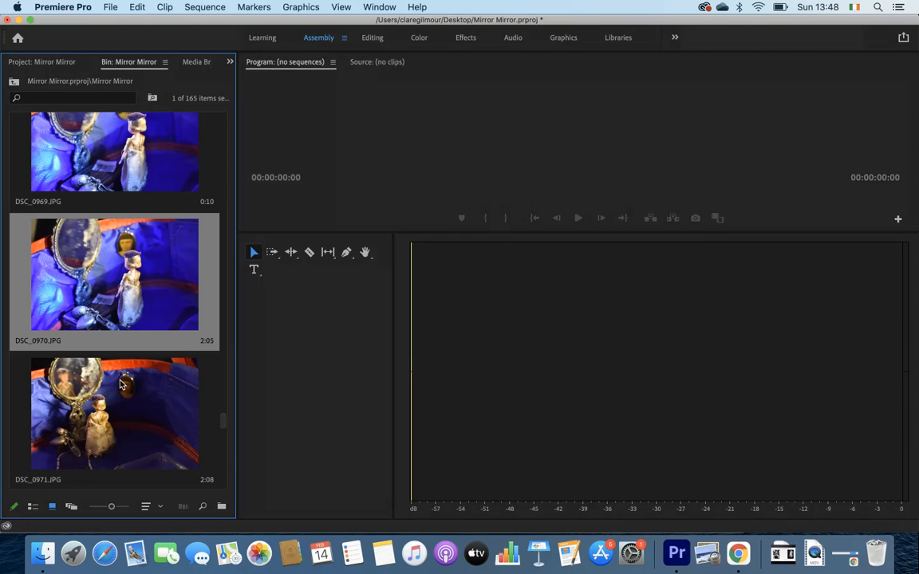
Review the stills backwards from DSC_0970.JPG to DSC_0930.JPG, and return to DSC_0933.JPG to check its duration.
key(Up)
key(Up)
key(Up)
key(Up)
key(Up)
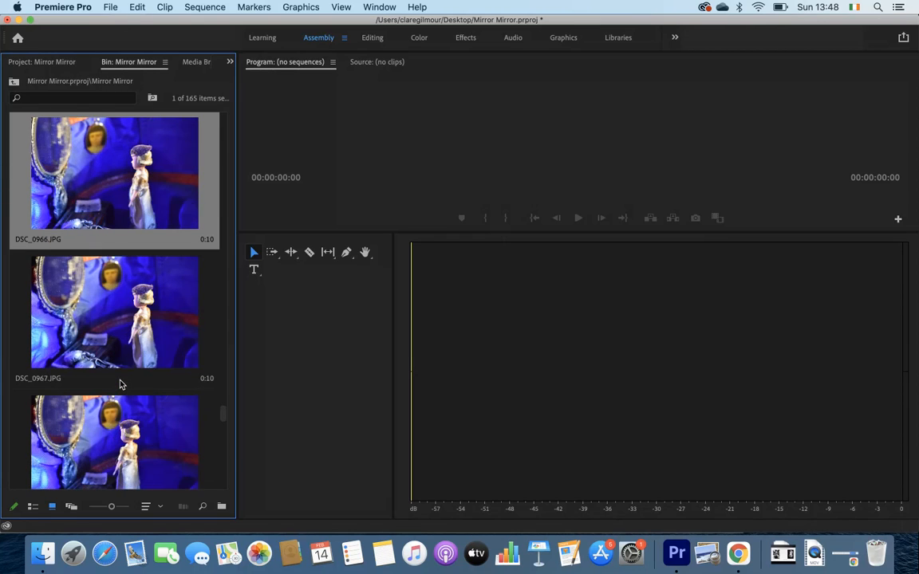
key(Up)
key(Up)
key(Up)
key(Up)
key(Up)
key(Up)
key(Up)
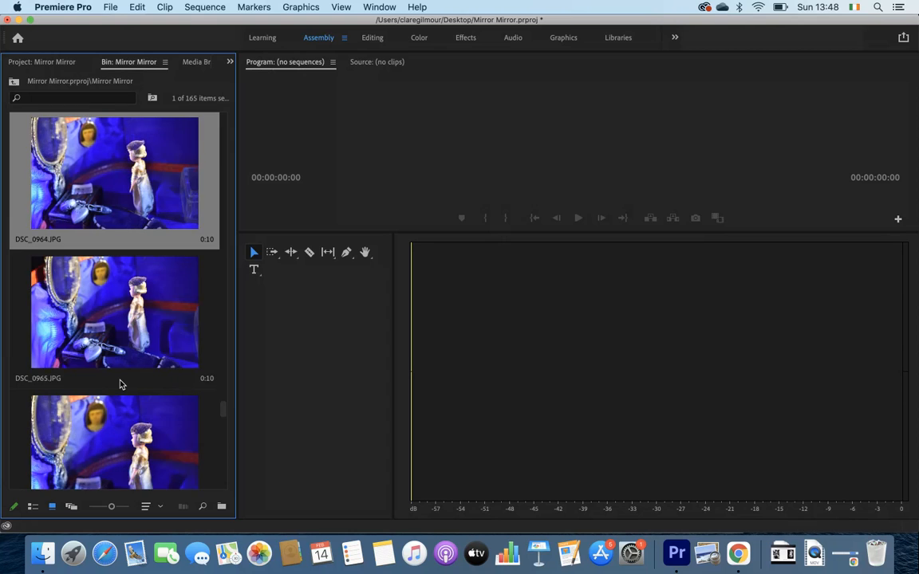
key(Up)
key(Up)
key(Up)
key(Up)
key(Up)
key(Up)
key(Up)
key(Up)
key(Up)
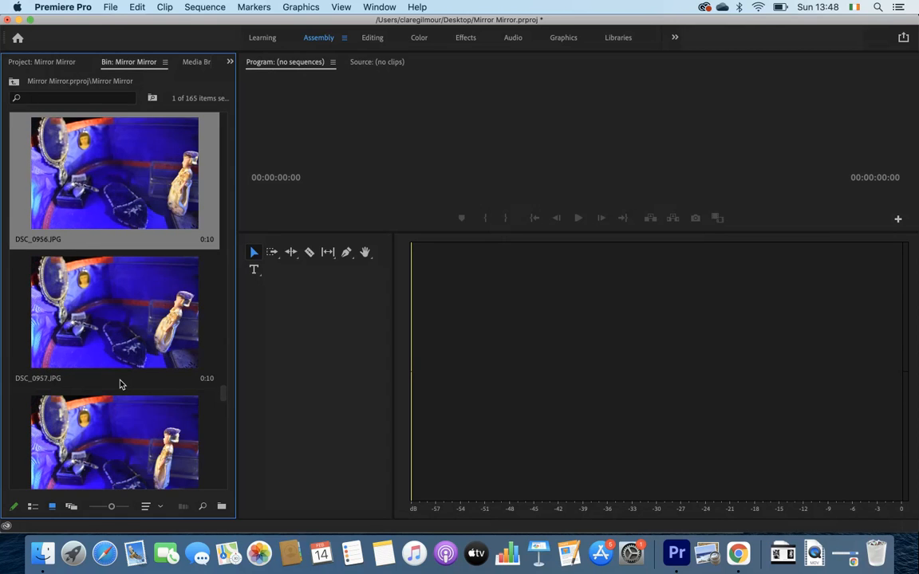
key(Up)
key(Up)
key(Up)
key(Up)
key(Up)
key(Up)
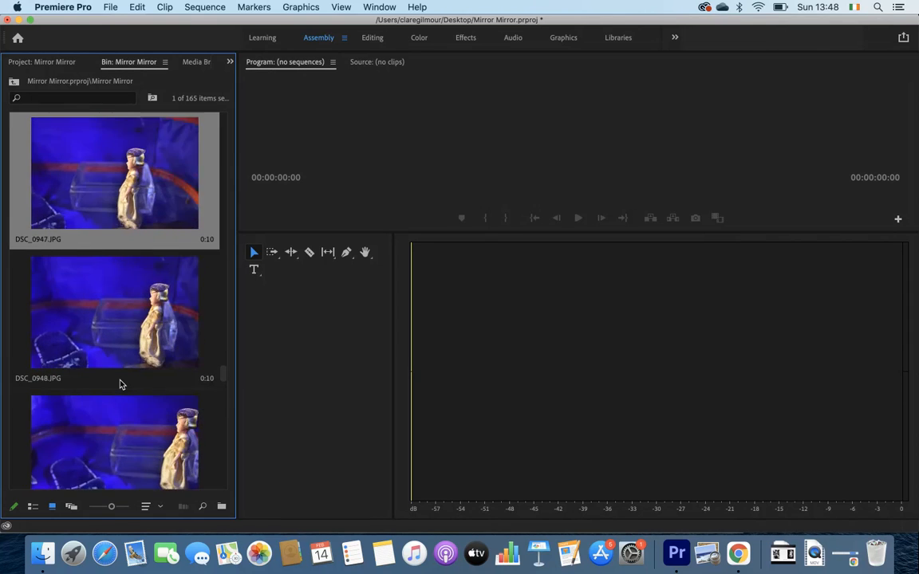
key(Up)
key(Up)
key(Up)
key(Up)
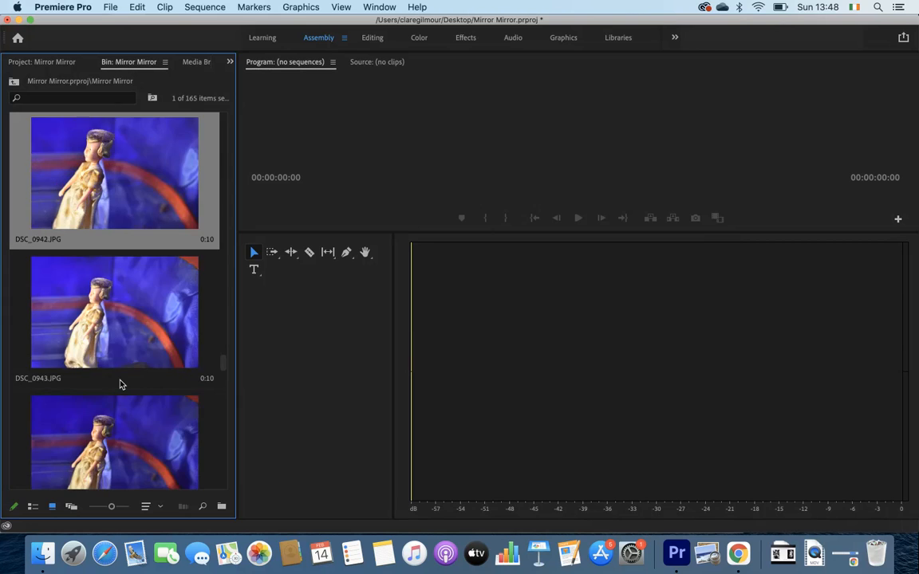
key(Up)
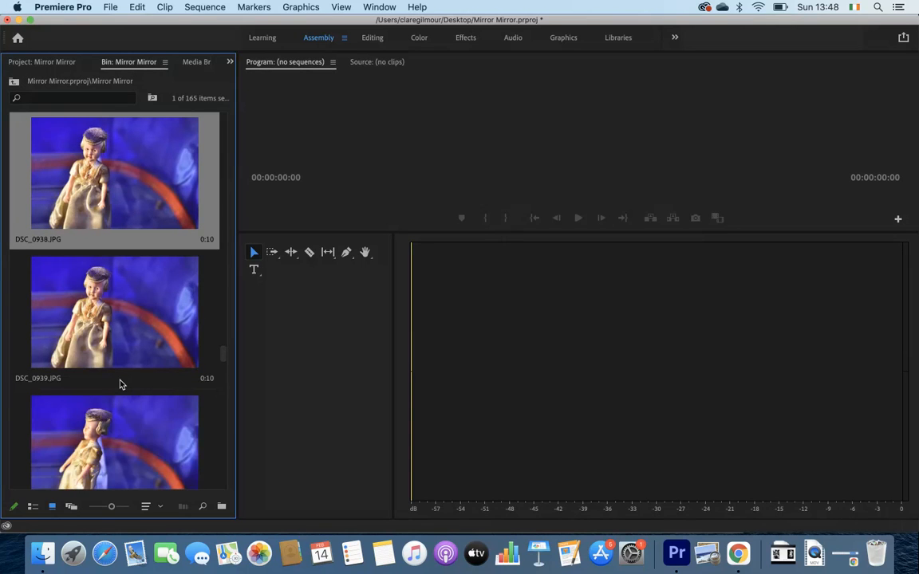
key(Up)
key(Up)
key(Up)
key(Up)
key(Up)
key(Up)
key(Up)
key(Up)
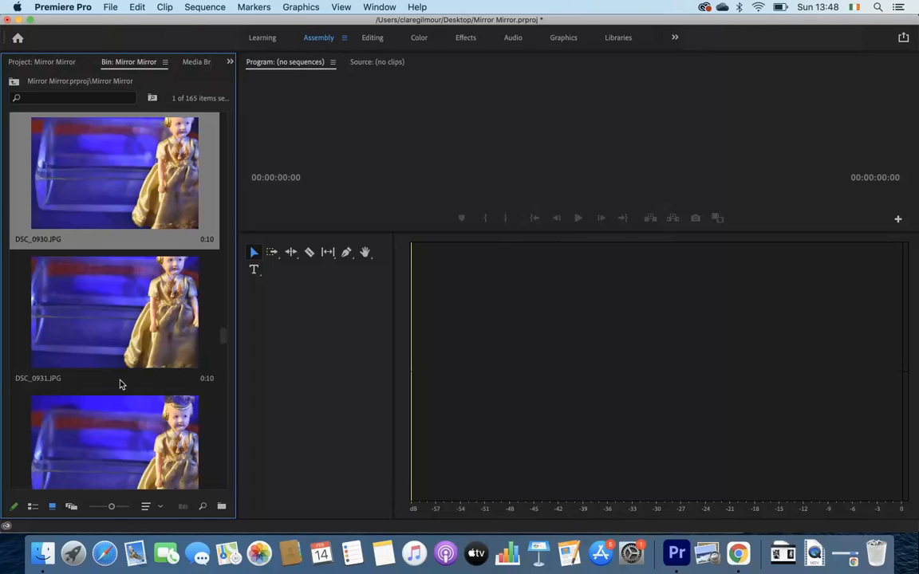
key(Down)
key(Down)
key(Down)
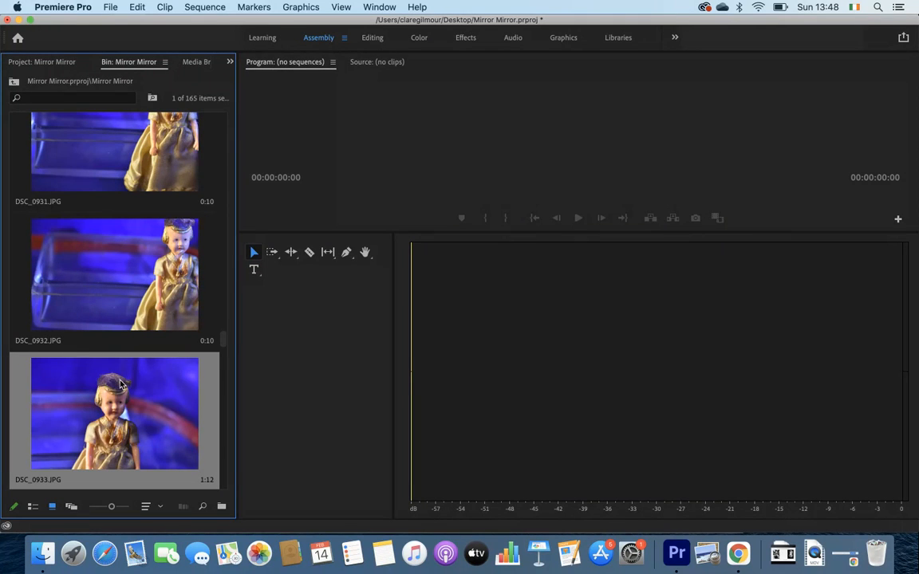
Review the stills backwards from DSC_0933.JPG to DSC_0916.JPG, examining each image and its duration.
key(Up)
key(Up)
key(Up)
key(Up)
key(Up)
key(Up)
key(Up)
key(Up)
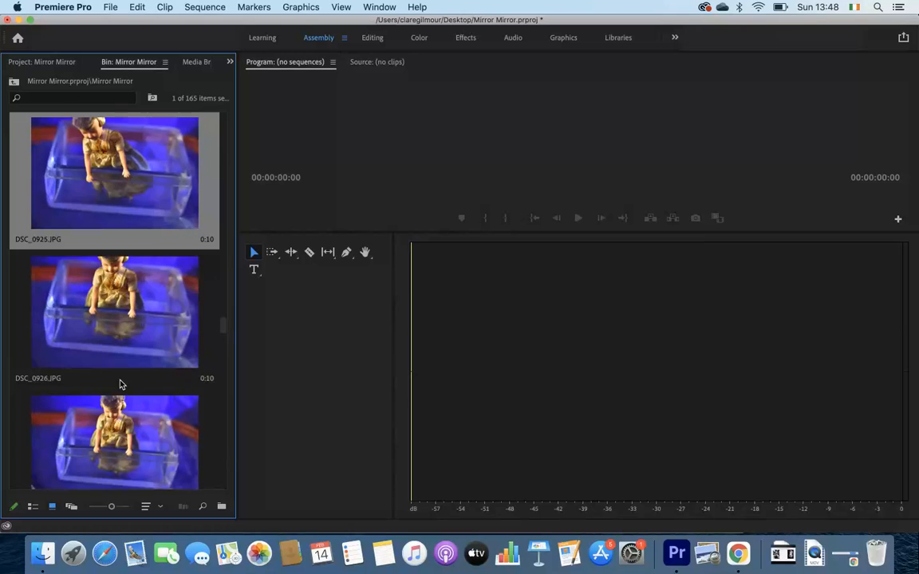
key(Up)
key(Up)
key(Up)
key(Up)
key(Up)
key(Up)
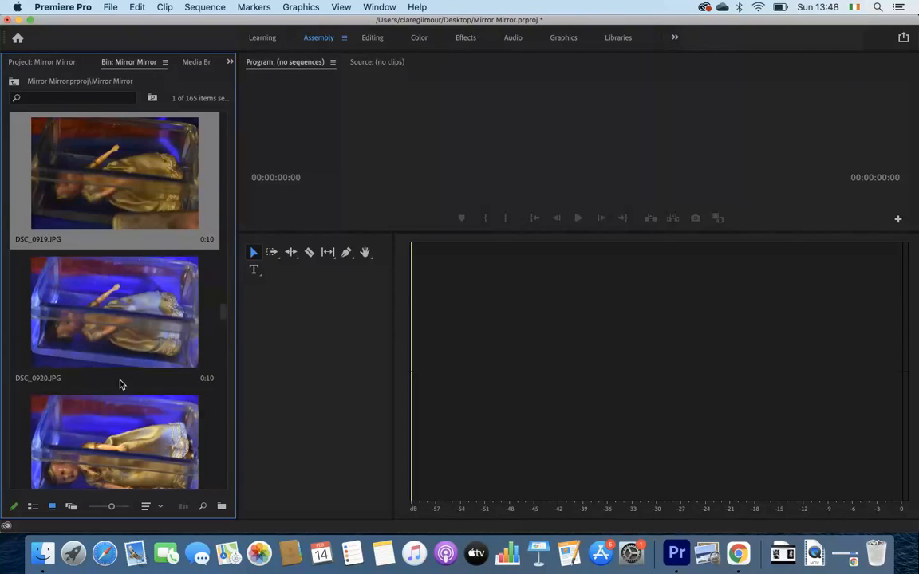
key(Up)
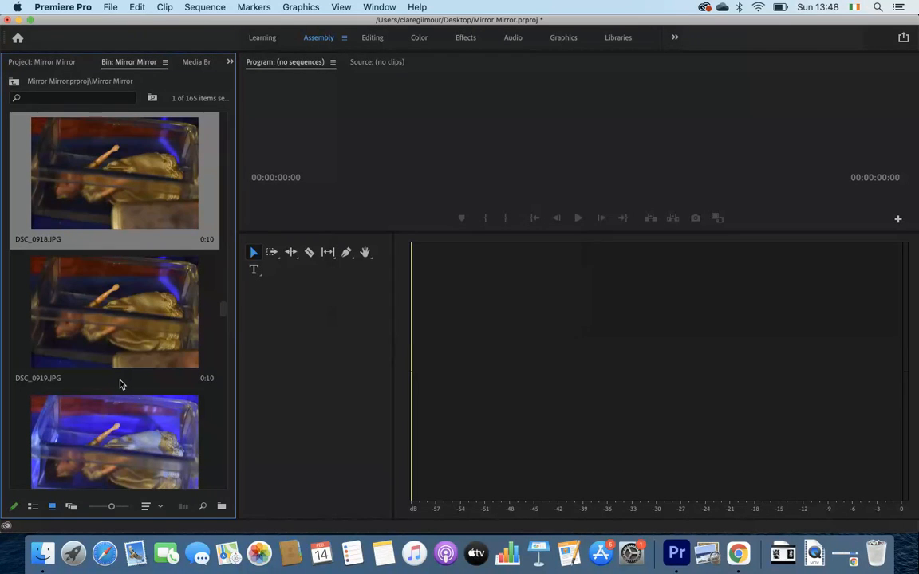
key(Up)
key(Up)
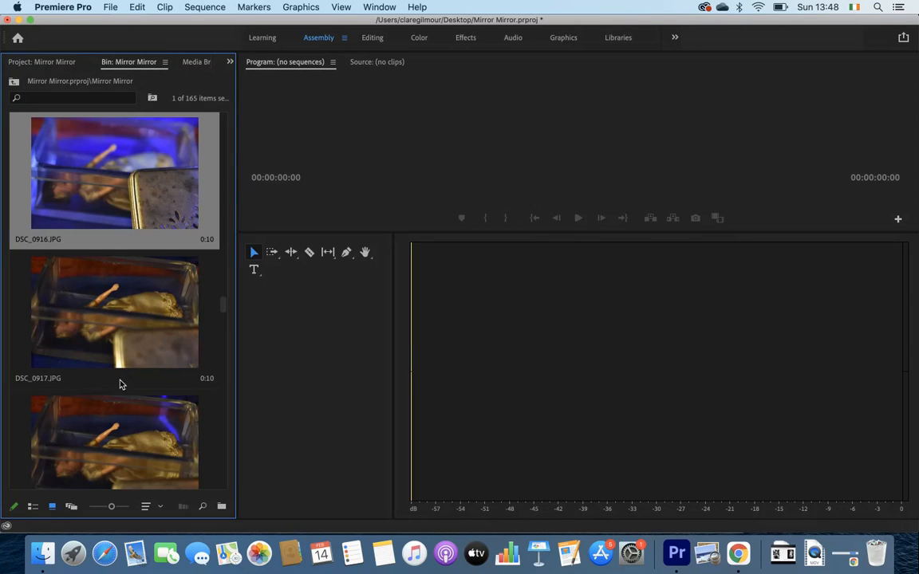
Continue back through the stills to DSC_0904.JPG, and return to DSC_0905.JPG to check its duration.
key(Up)
key(Up)
key(Up)
key(Up)
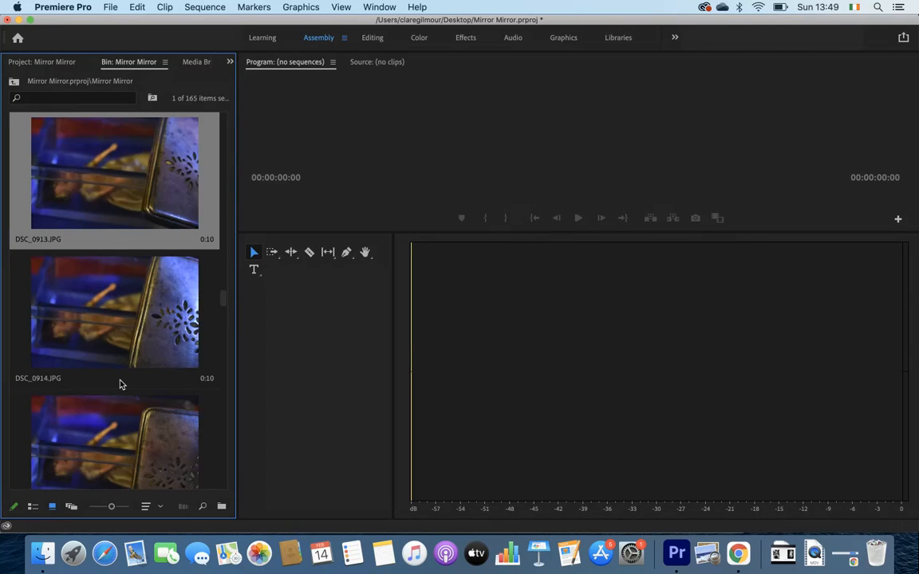
key(Up)
key(Up)
key(Up)
key(Up)
key(Up)
key(Up)
key(Up)
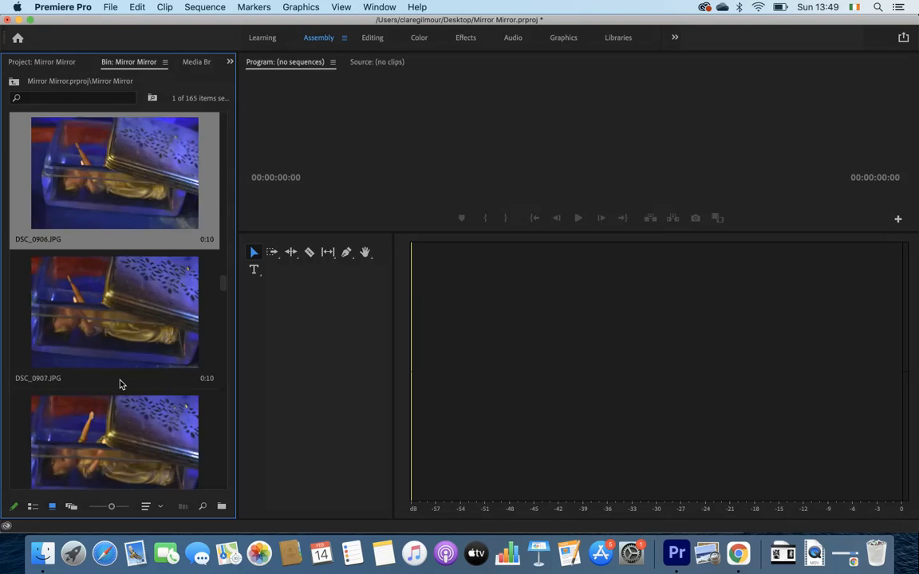
key(Up)
key(Down)
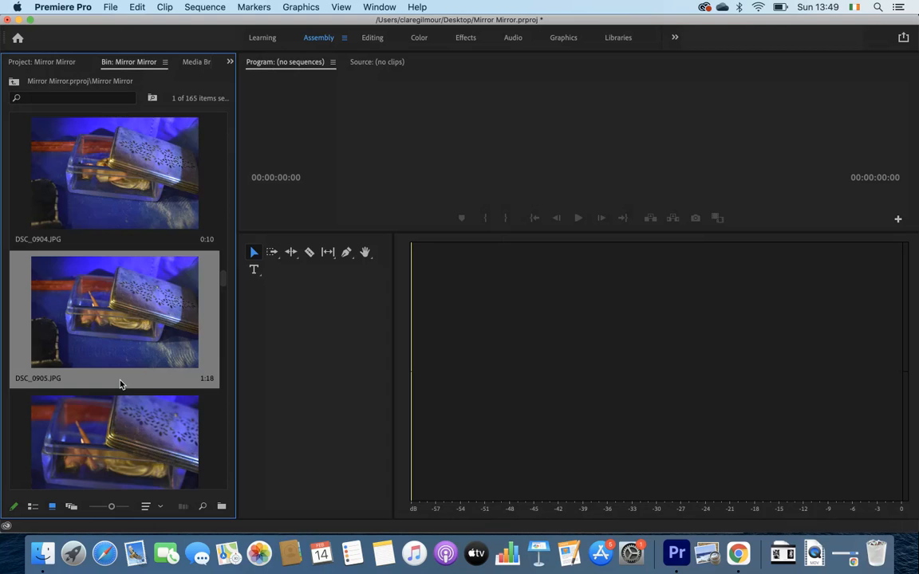
Go back through the remaining stills from DSC_0904.JPG to the first one, DSC_0833.JPG, examining their images and durations.
key(Up)
key(Up)
key(Up)
key(Up)
key(Up)
key(Up)
key(Up)
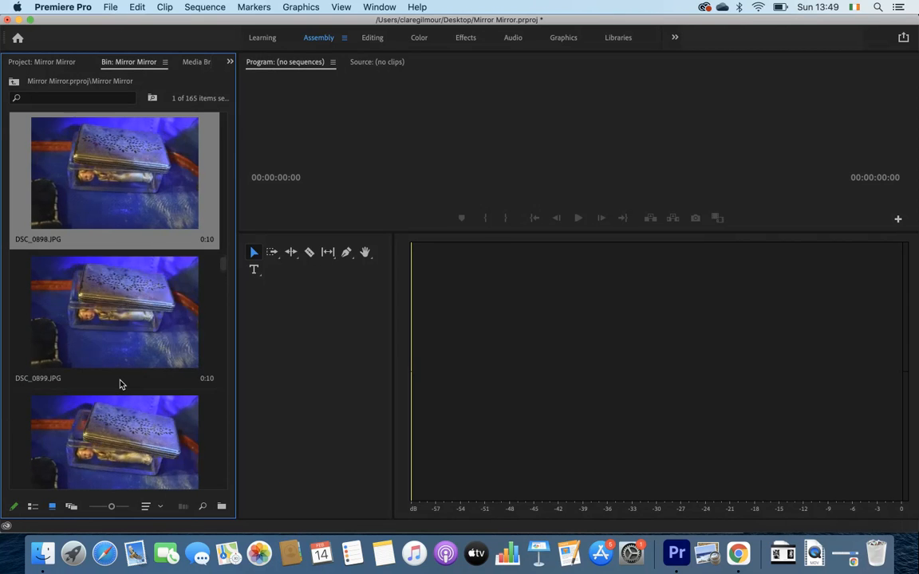
key(Up)
key(Up)
key(Up)
key(Up)
key(Up)
key(Up)
key(Up)
key(Up)
key(Up)
key(Up)
key(Up)
key(Up)
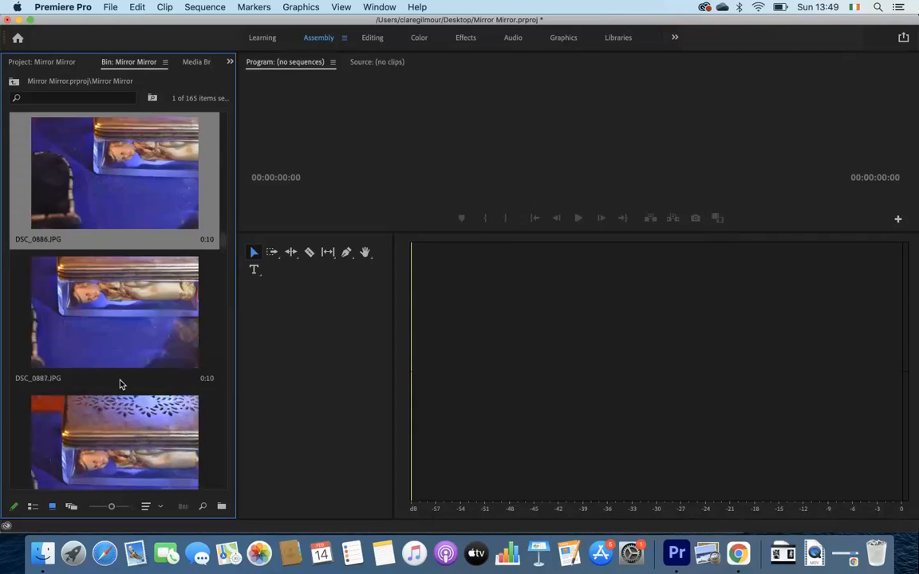
key(Up)
key(Up)
key(Up)
key(Up)
key(Up)
key(Up)
key(Up)
key(Up)
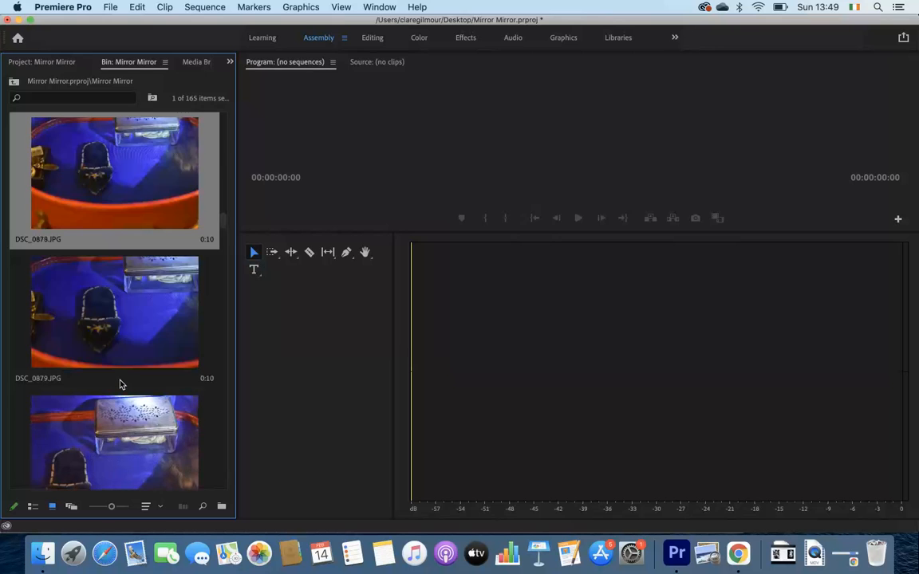
key(Up)
key(Up)
key(Up)
key(Up)
key(Up)
key(Up)
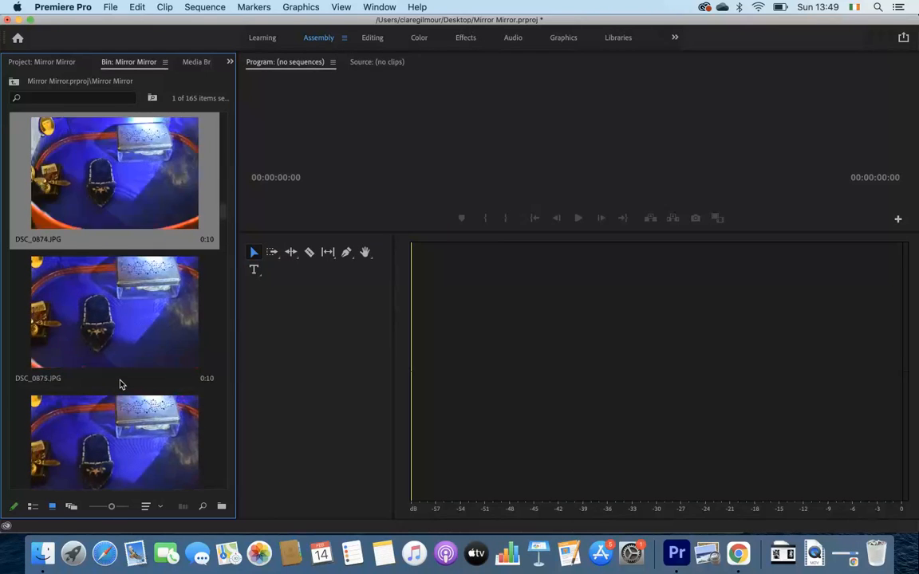
key(Up)
key(Up)
key(Up)
key(Up)
key(Up)
key(Up)
key(Up)
key(Up)
key(Up)
key(Up)
key(Up)
key(Up)
key(Up)
key(Up)
key(Up)
key(Up)
key(Up)
key(Up)
key(Up)
key(Up)
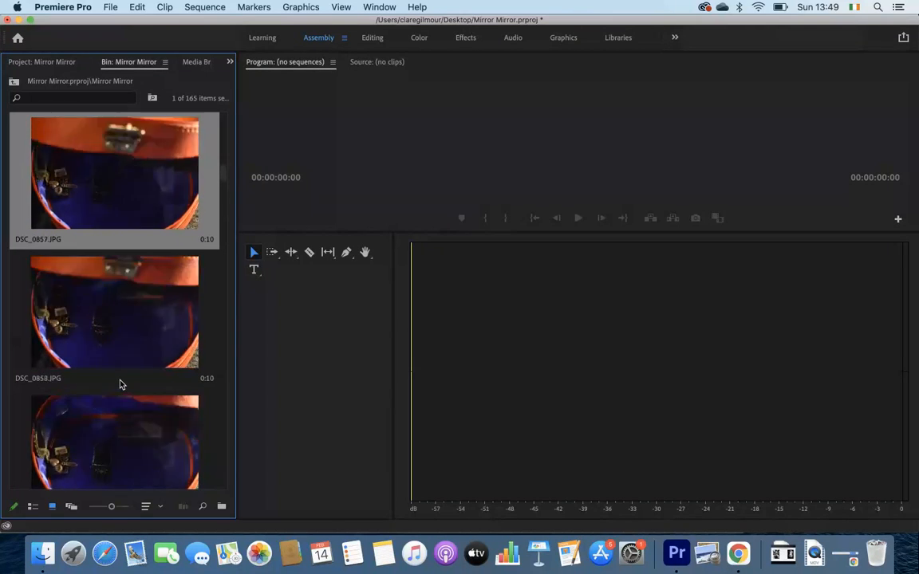
key(Up)
key(Up)
key(Up)
key(Up)
key(Up)
key(Up)
key(Up)
key(Up)
key(Up)
key(Up)
key(Up)
key(Up)
key(Up)
key(Up)
key(Up)
key(Up)
key(Up)
key(Up)
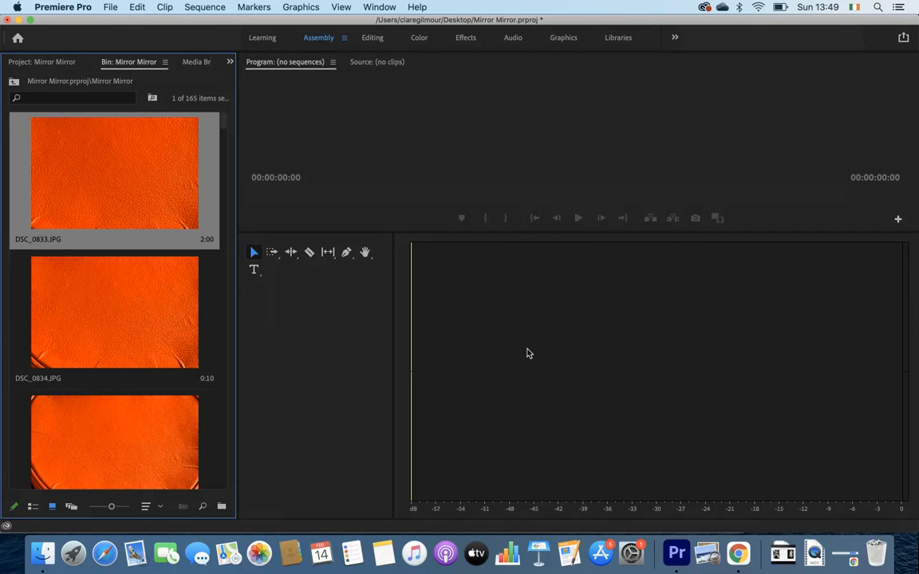
Reduce the bin's thumbnails to a two-column layout and select all its stills through DSC_0998.JPG.
click(98, 507)
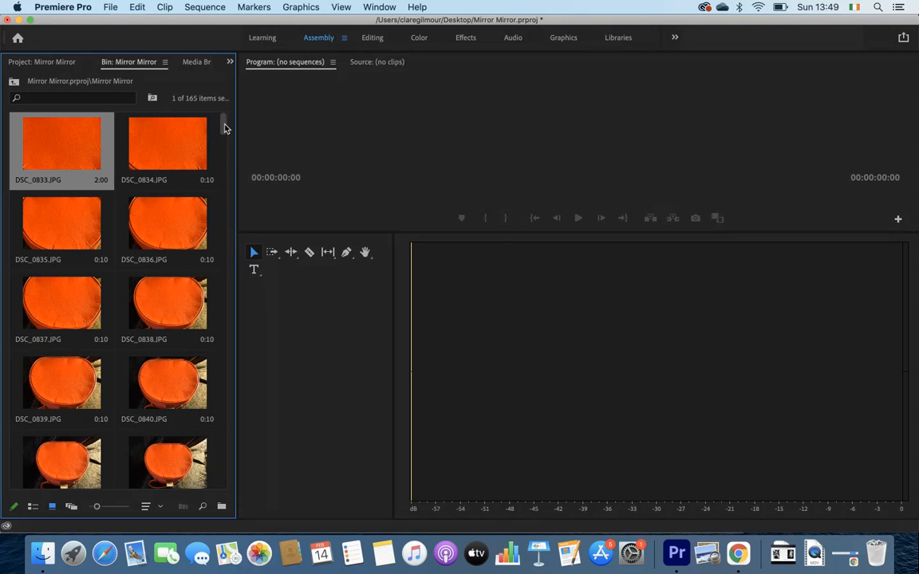
drag(225, 127, 226, 432)
scroll(233, 468, down, 10)
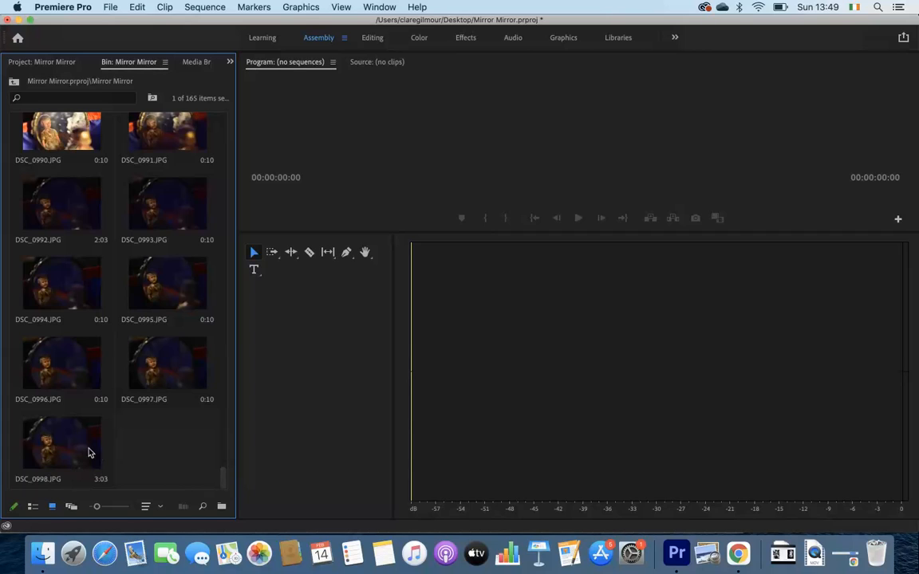
key(super+a)
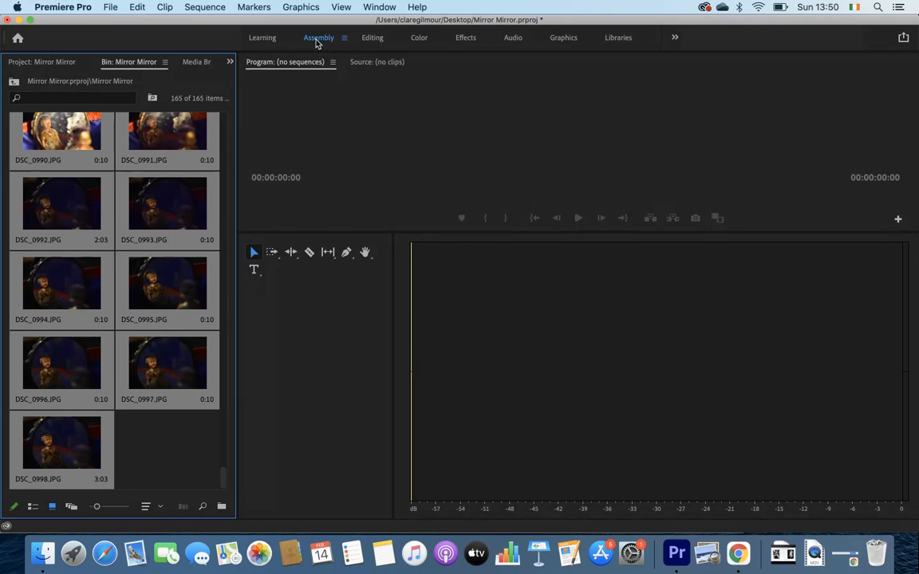
Switch to the Editing workspace and widen the Project panel beside the empty timeline.
click(371, 40)
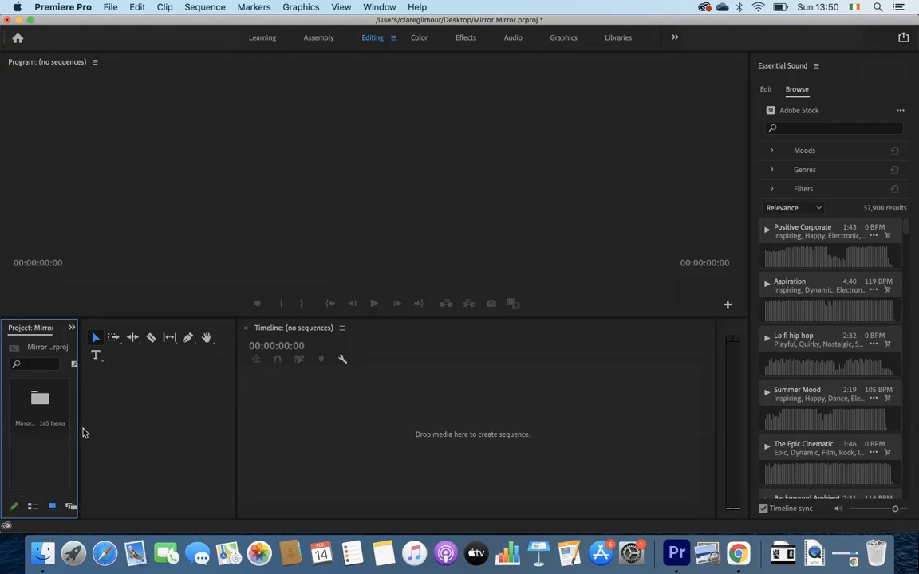
click(283, 434)
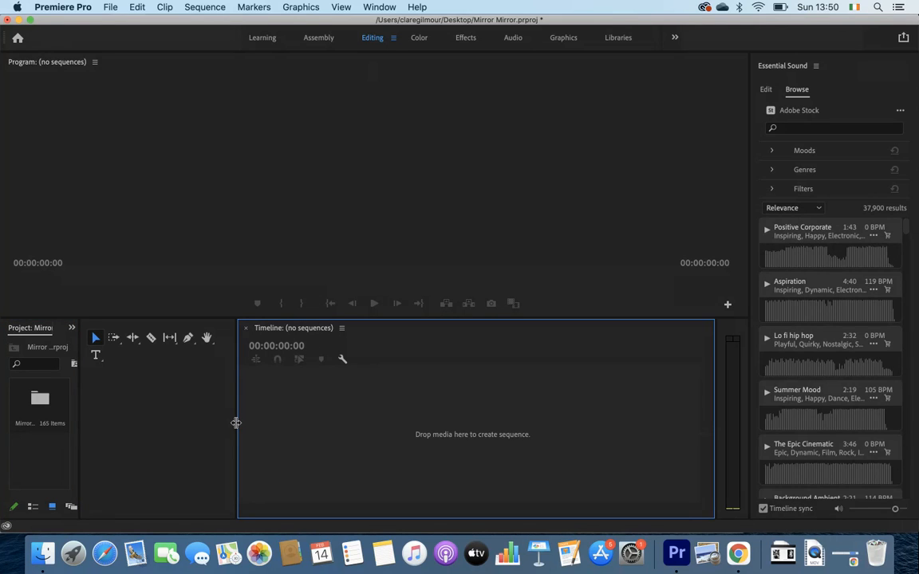
drag(236, 422, 354, 422)
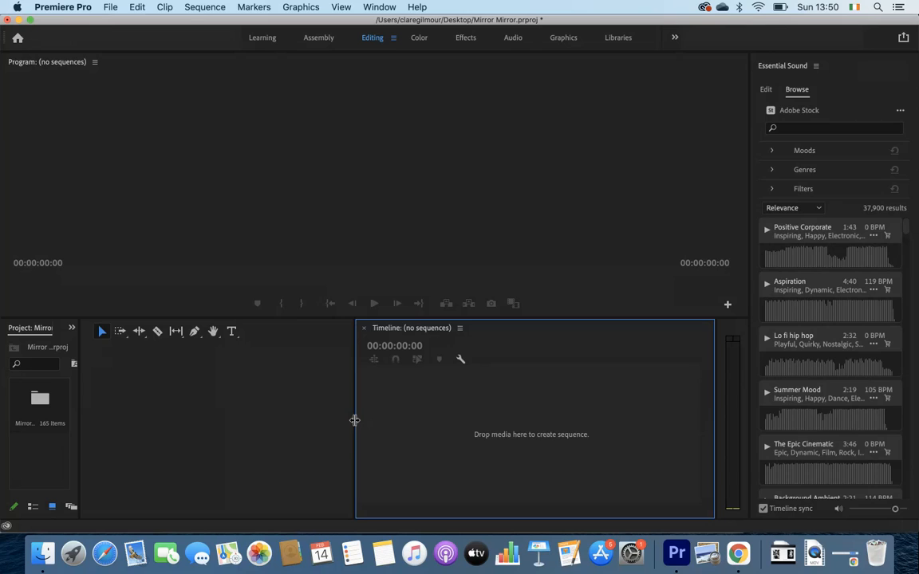
click(69, 445)
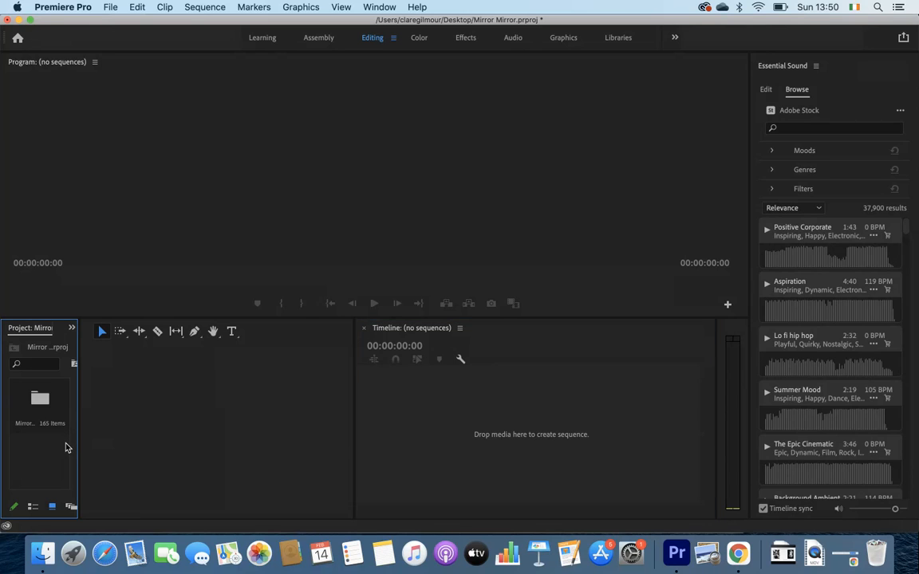
drag(79, 444, 280, 436)
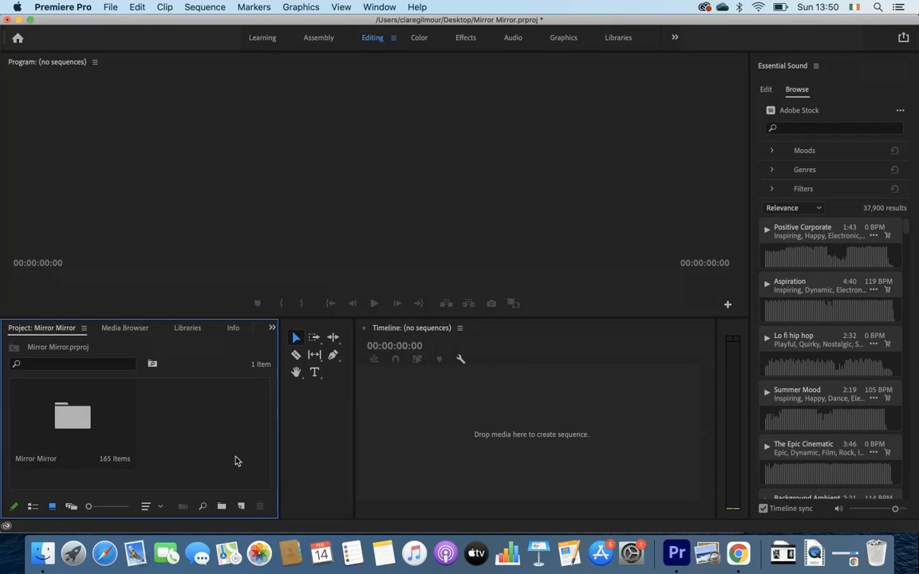
Open the Mirror Mirror bin and shrink the Program monitor's height to give the bin and timeline more room.
click(84, 420)
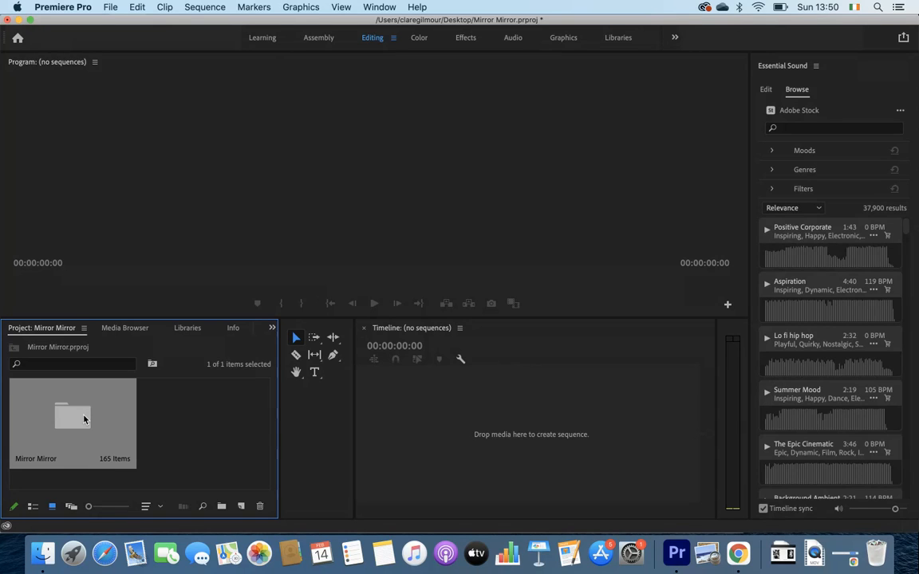
double_click(84, 420)
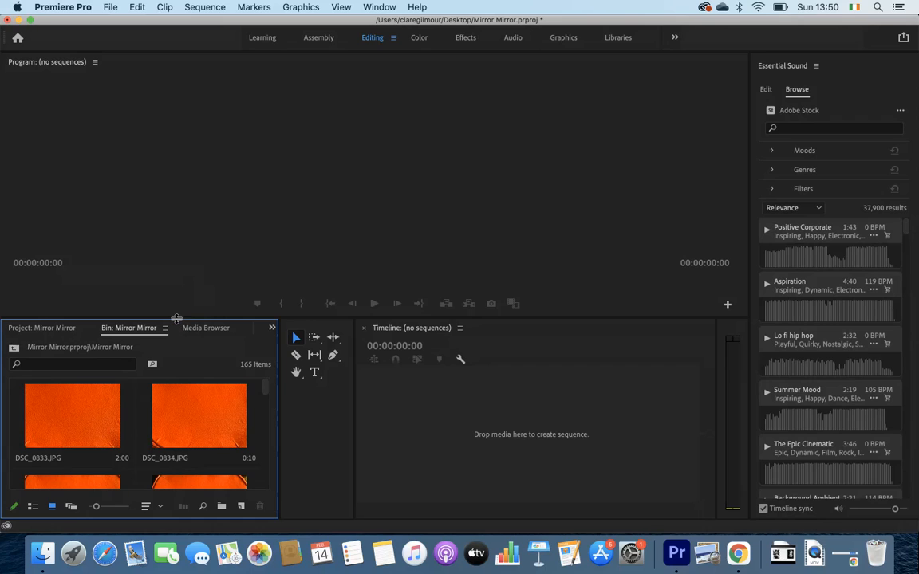
click(343, 168)
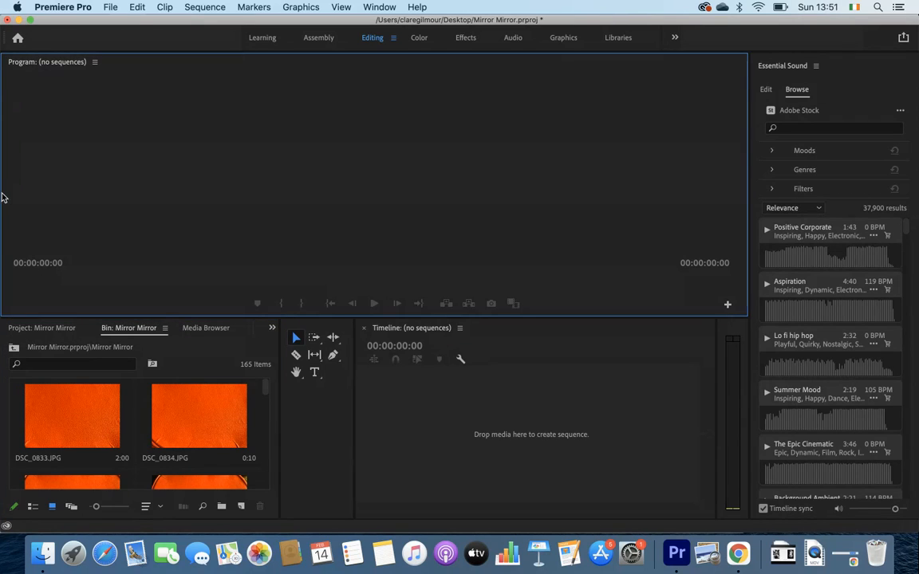
drag(3, 193, 28, 177)
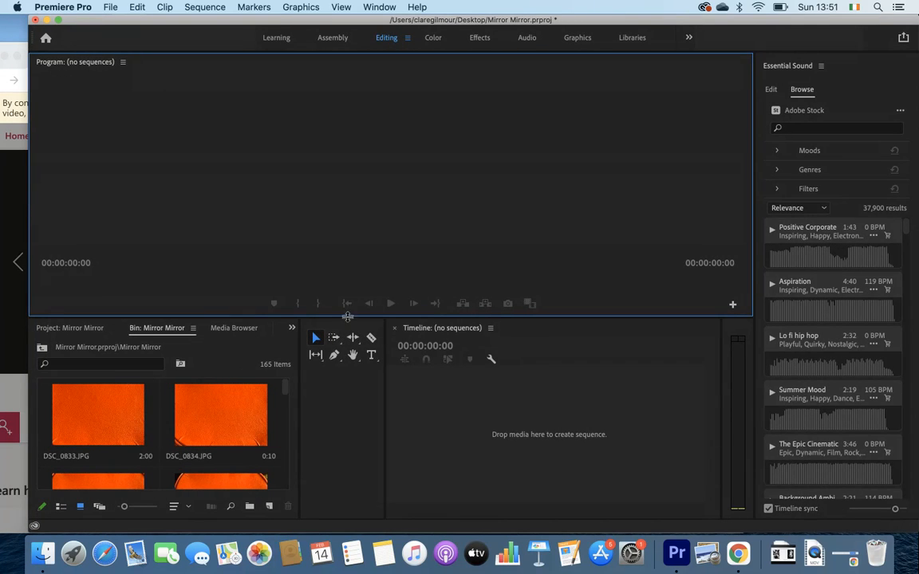
drag(348, 316, 348, 151)
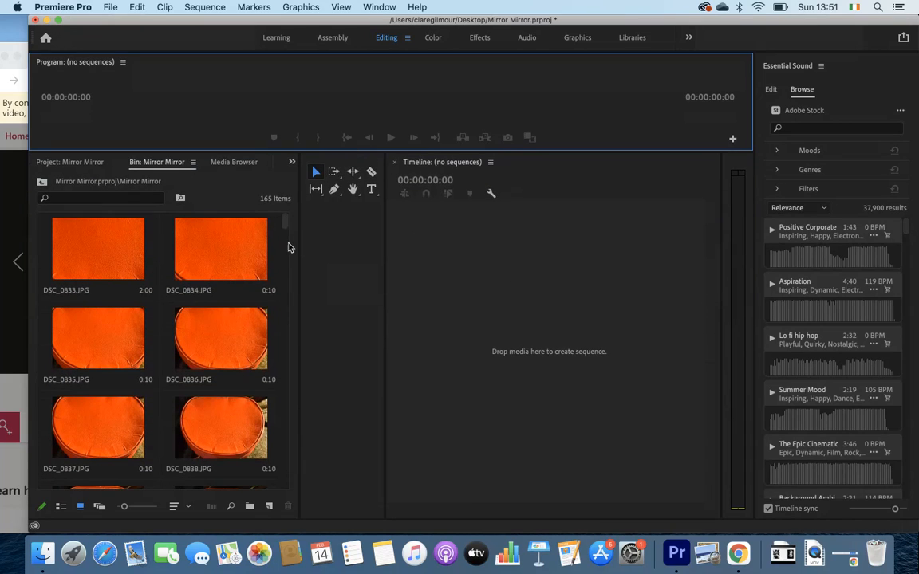
click(122, 509)
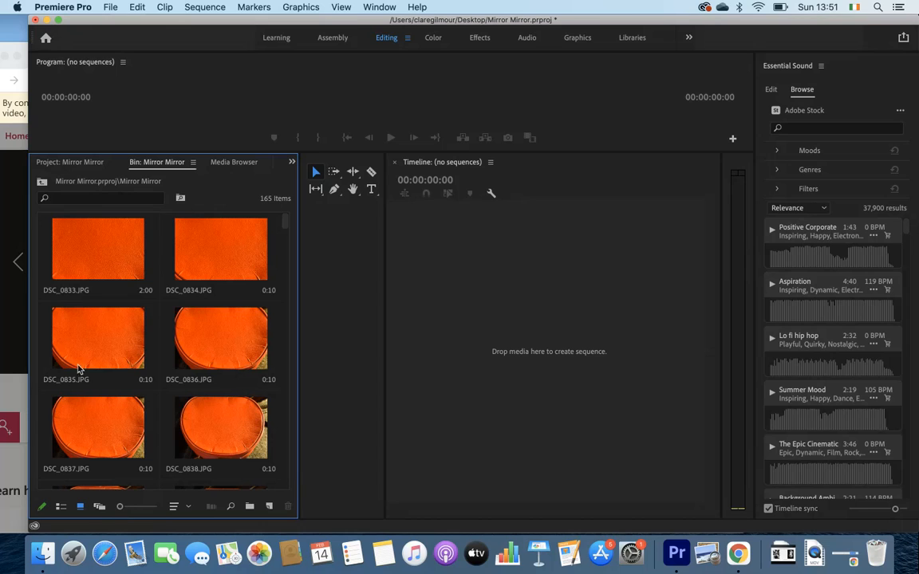
click(57, 20)
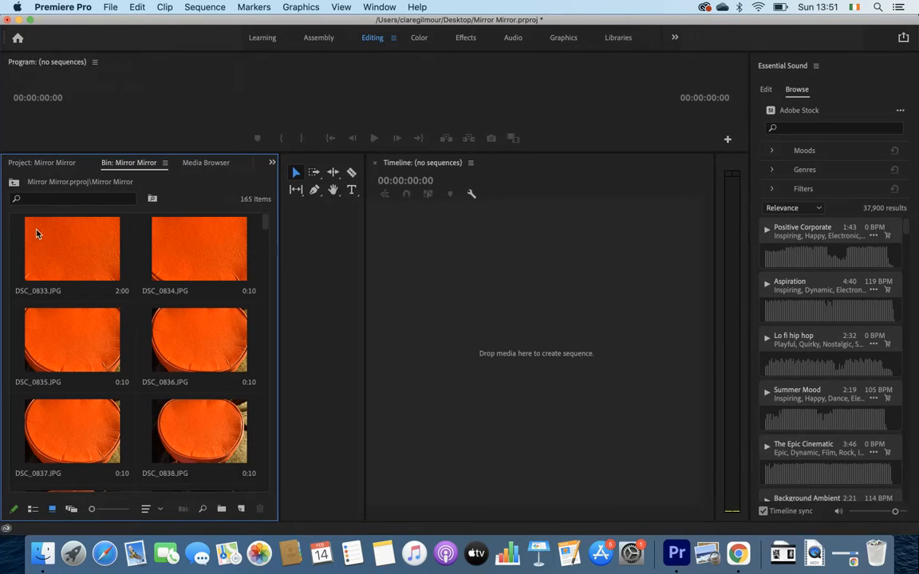
Select all stills from DSC_0833.JPG to DSC_0998.JPG and place them in the empty timeline as a new sequence.
click(81, 259)
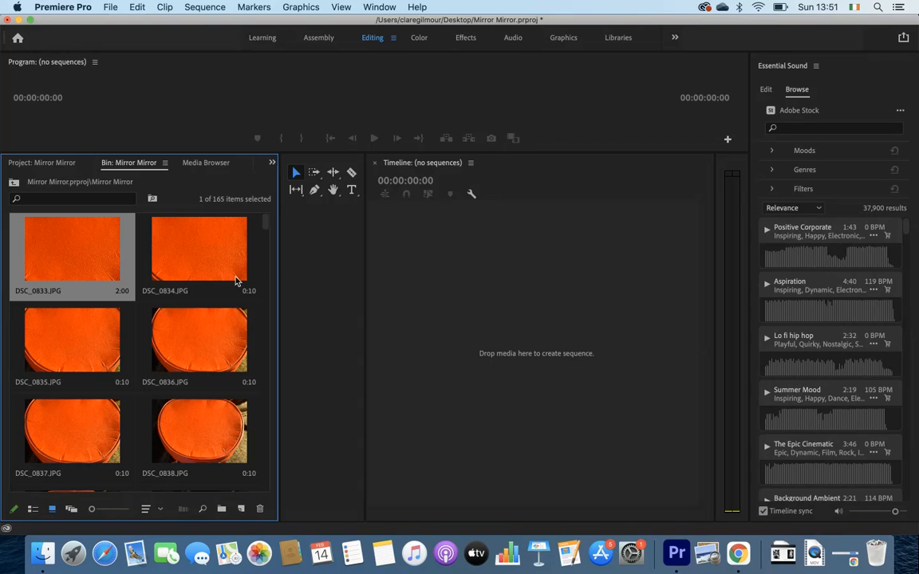
drag(266, 227, 265, 486)
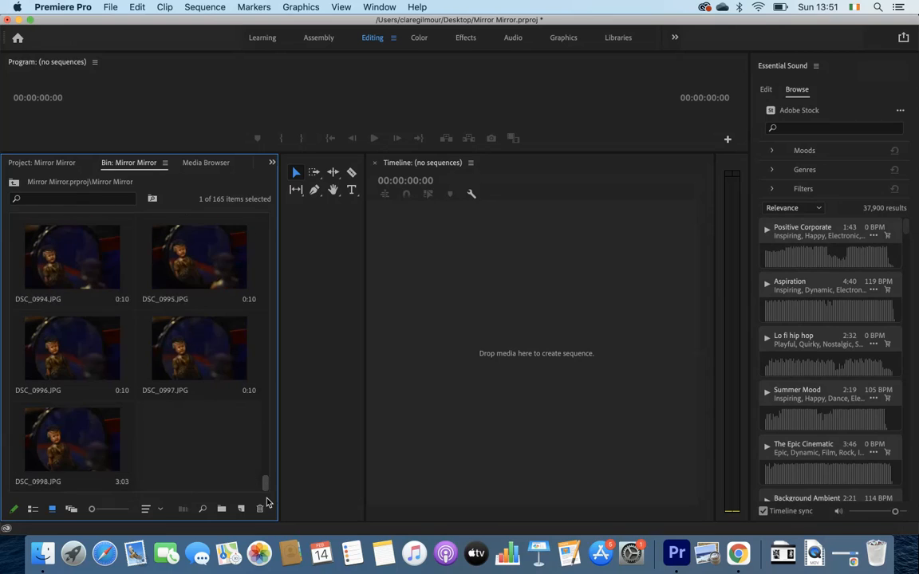
shift+click(56, 447)
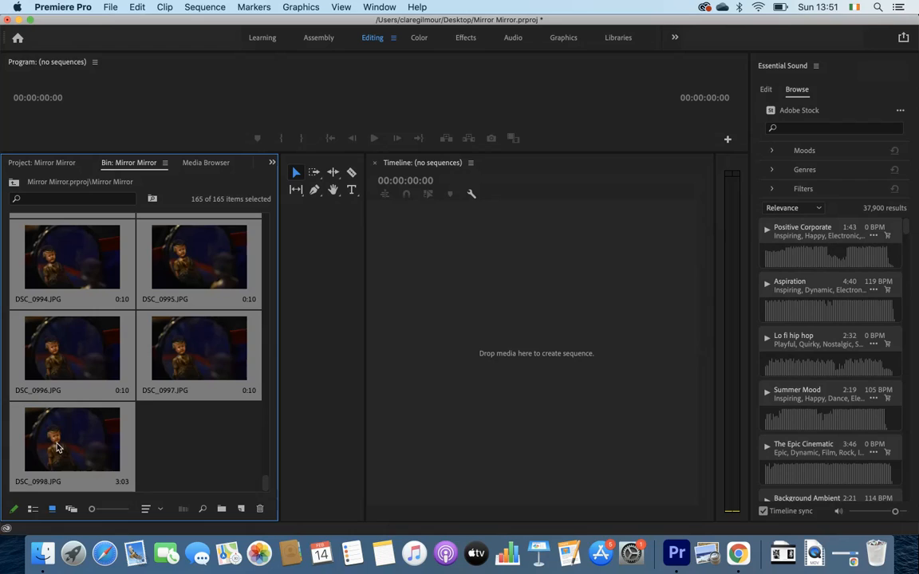
drag(56, 448, 499, 353)
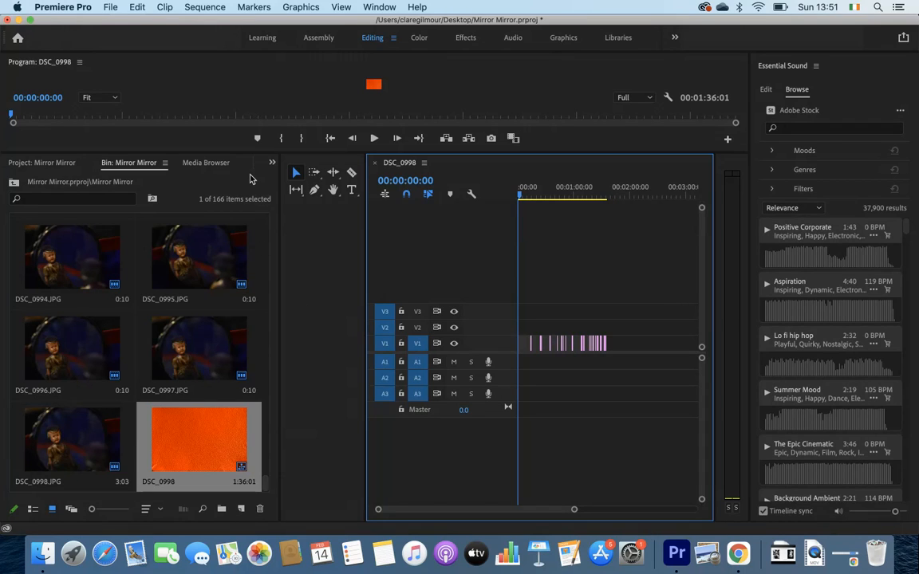
Narrow the Project panel and tools area to a slim strip so the timeline spans most of the workspace width.
click(250, 179)
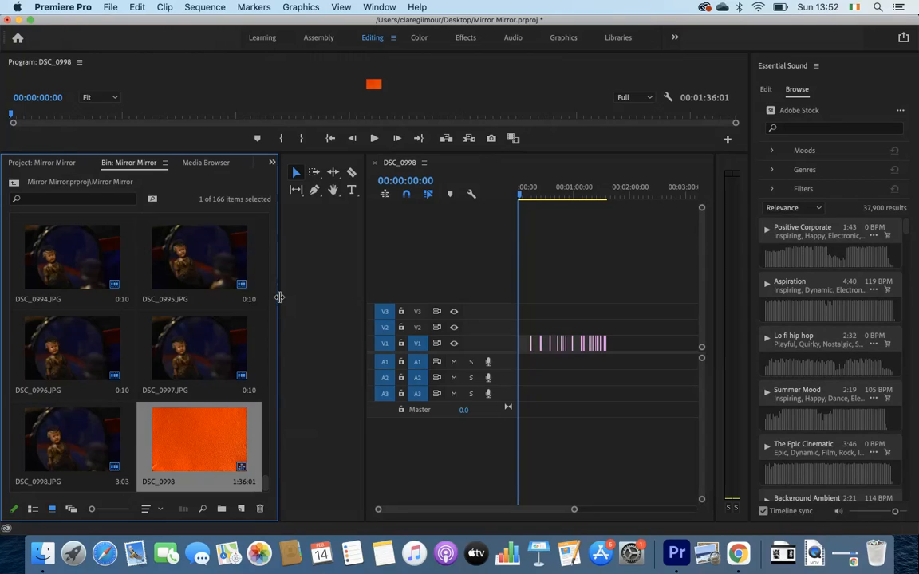
drag(279, 298, 31, 283)
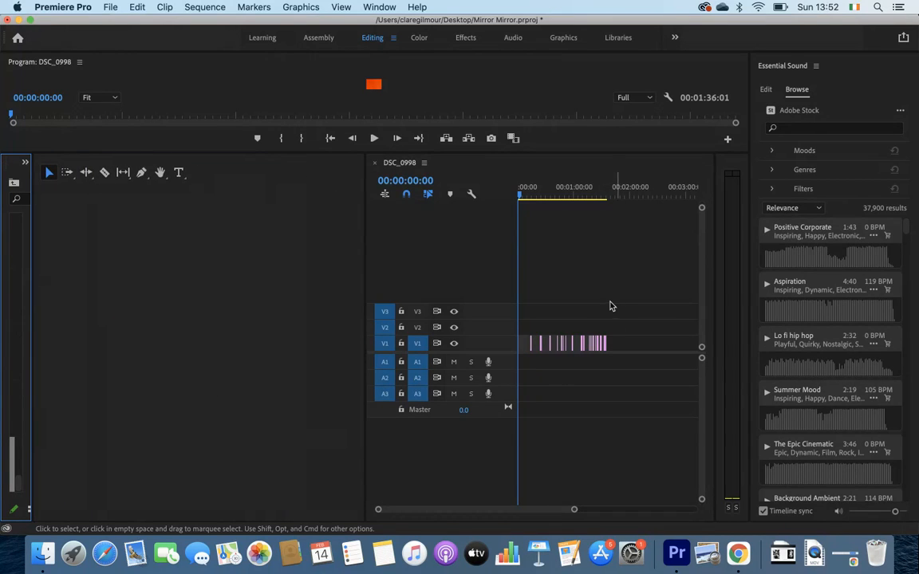
click(579, 296)
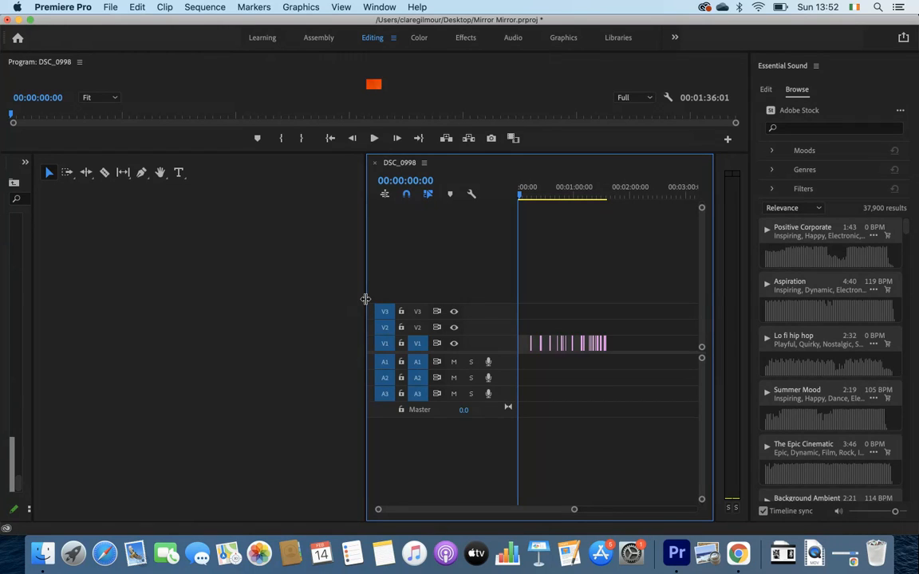
drag(365, 299, 89, 294)
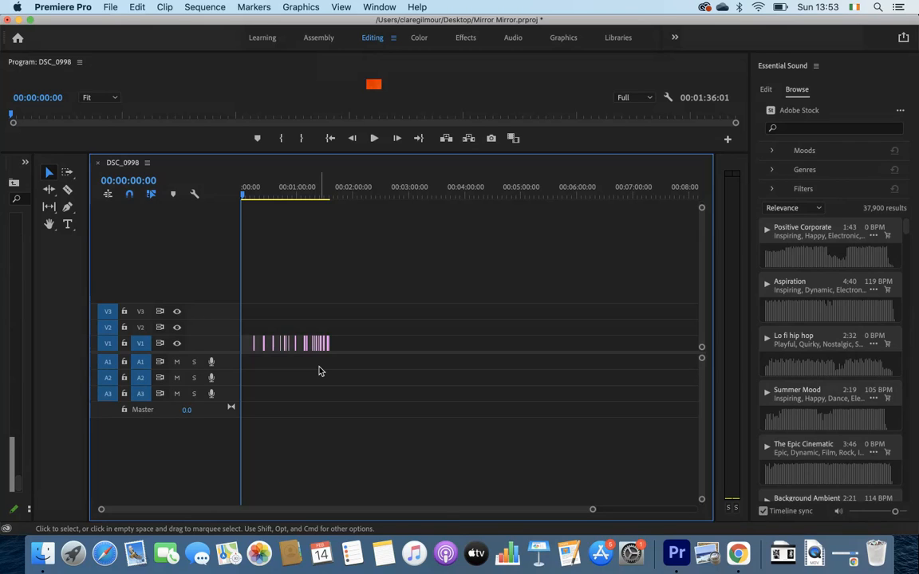
Magnify the timeline to examine the individual stills from DSC_0833.JPG onward, with the playhead at the sequence start.
key(=)
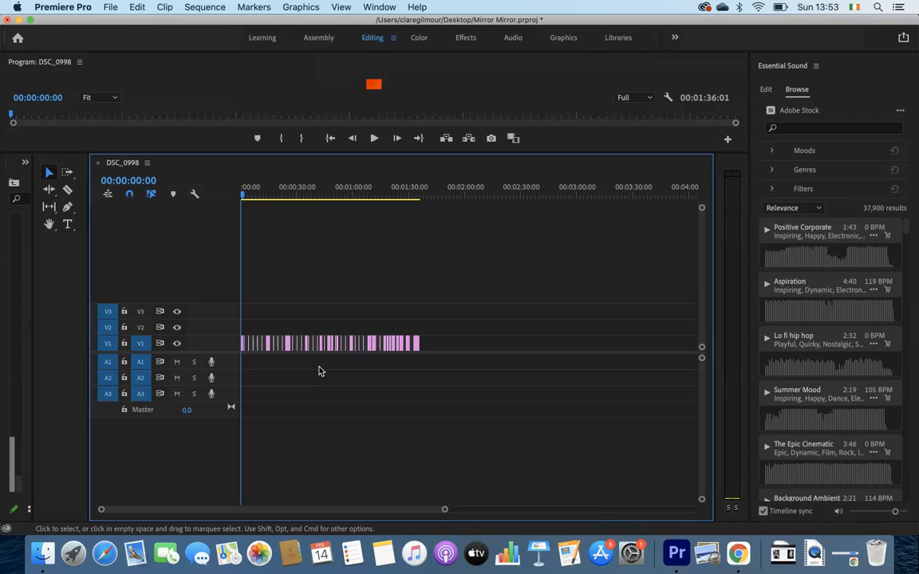
key(=)
key(=)
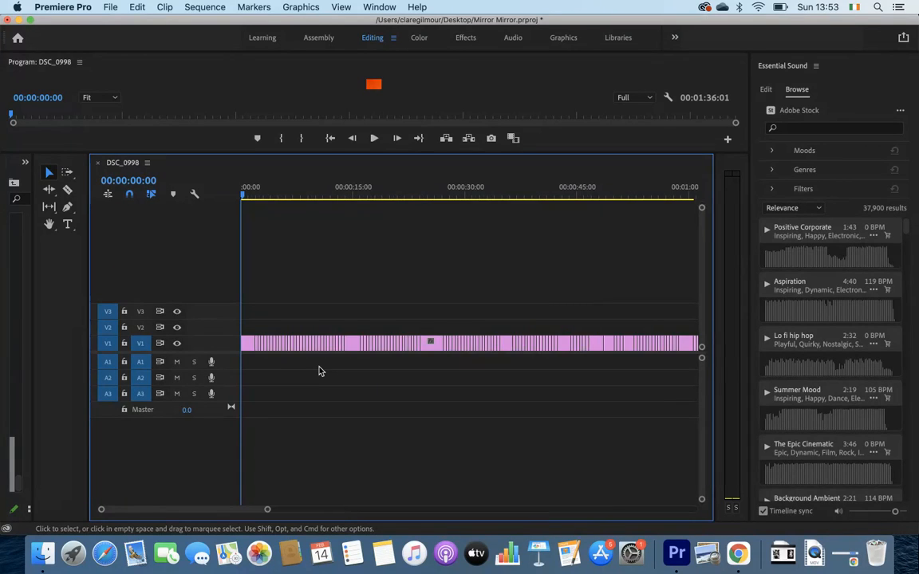
key(=)
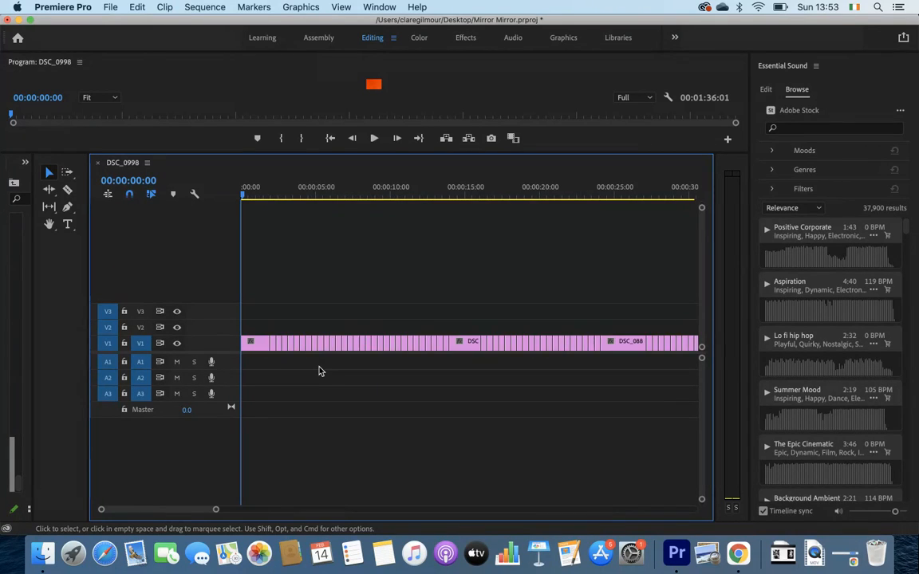
key(=)
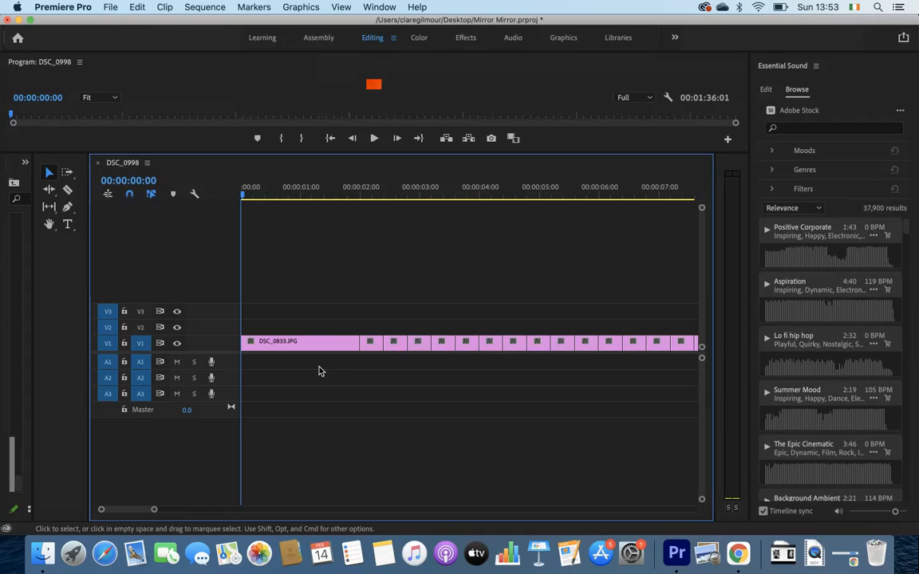
key(=)
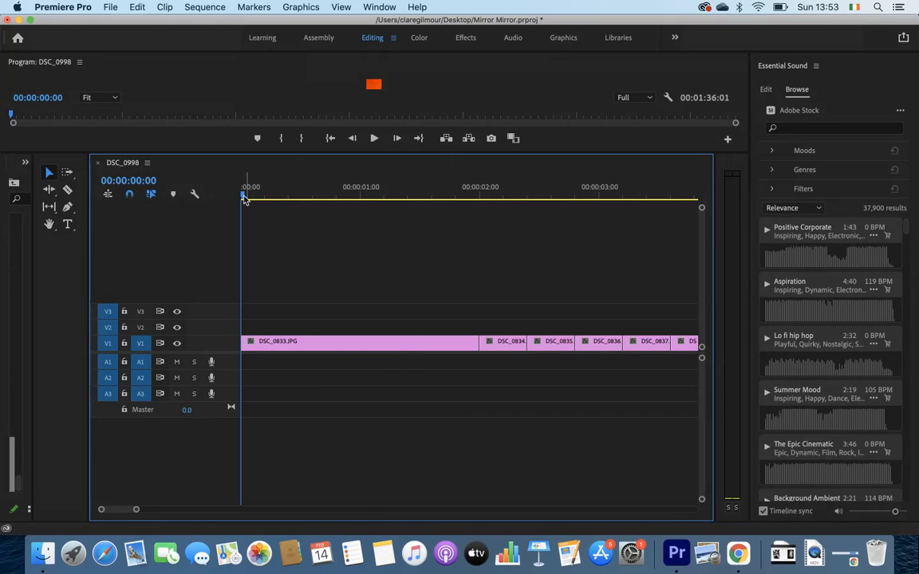
drag(244, 200, 224, 219)
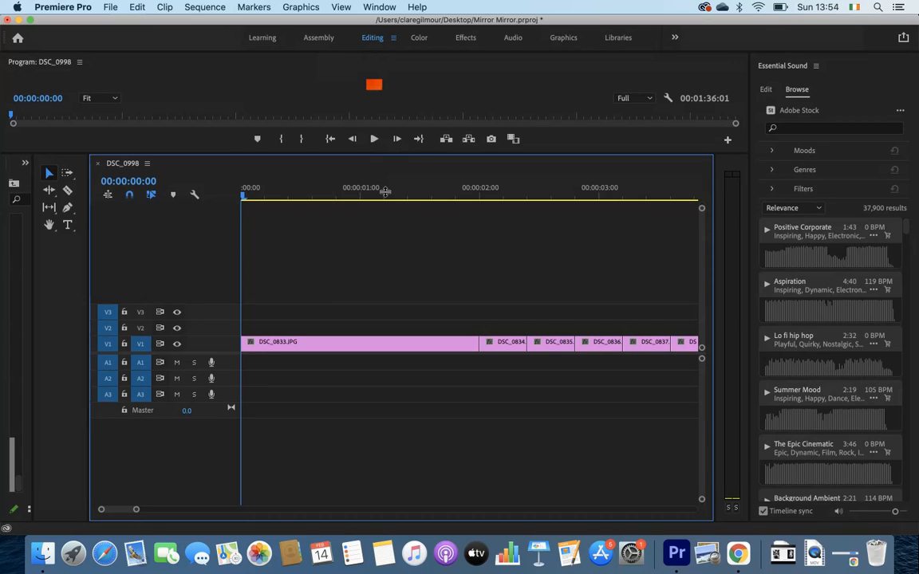
Enlarge the Program monitor over the timeline area and play the stills sequence from start to end.
drag(382, 153, 403, 192)
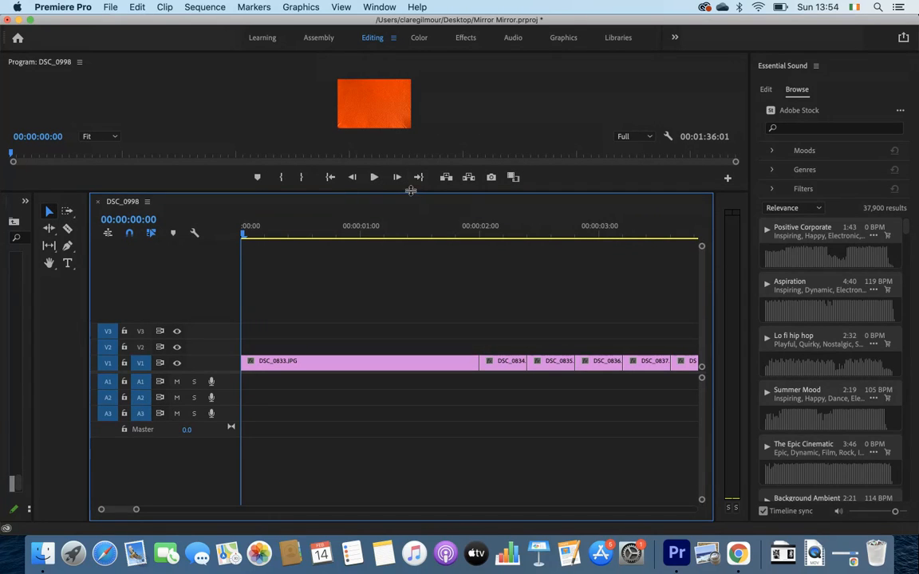
drag(410, 193, 401, 430)
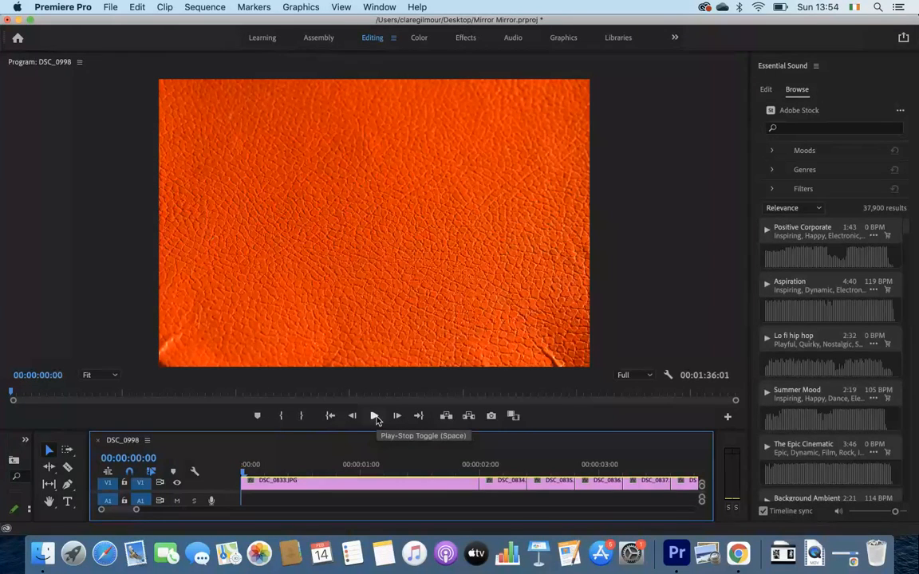
click(375, 416)
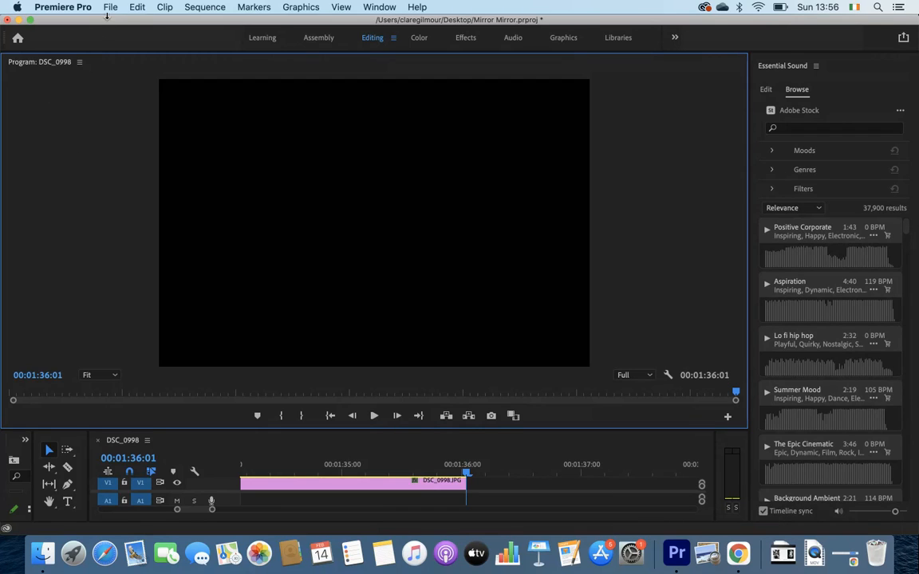
Save the Mirror Mirror project under its existing file name.
click(112, 10)
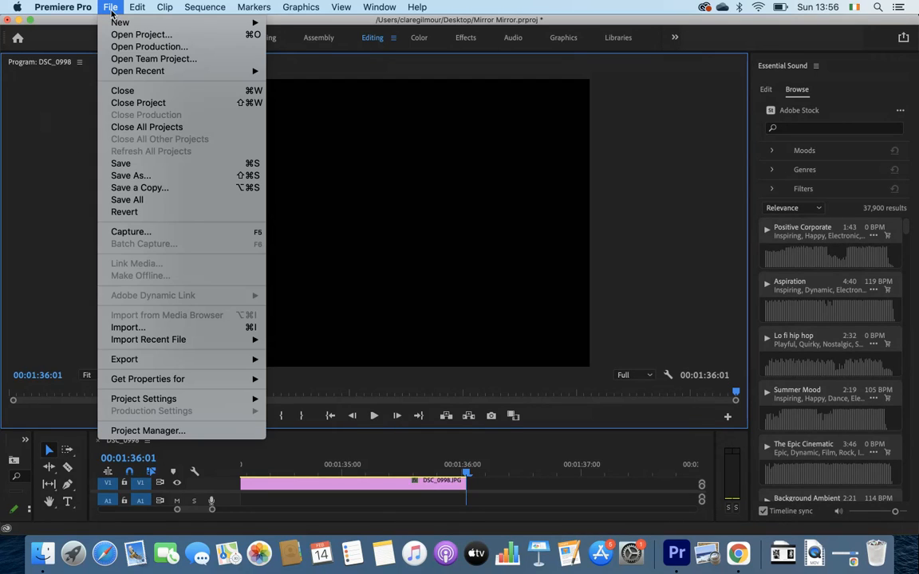
click(126, 163)
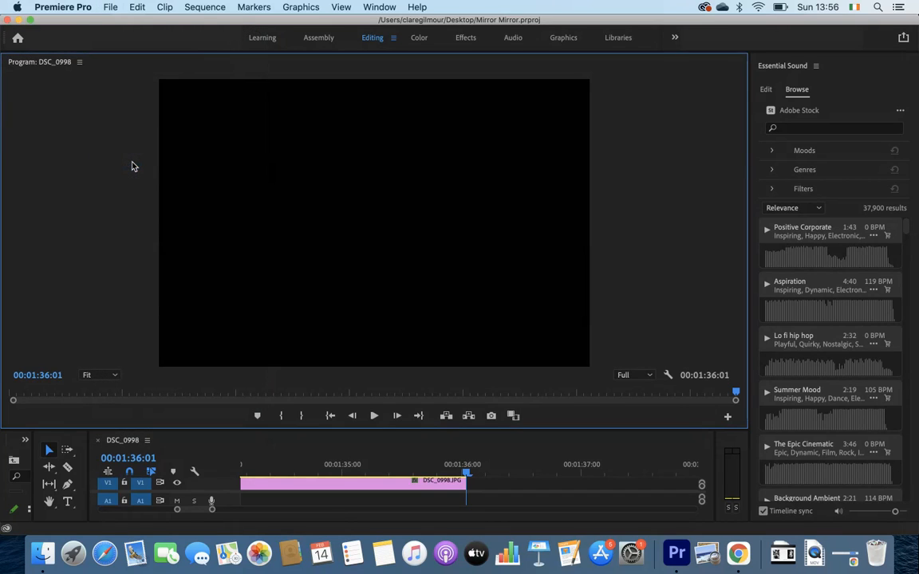